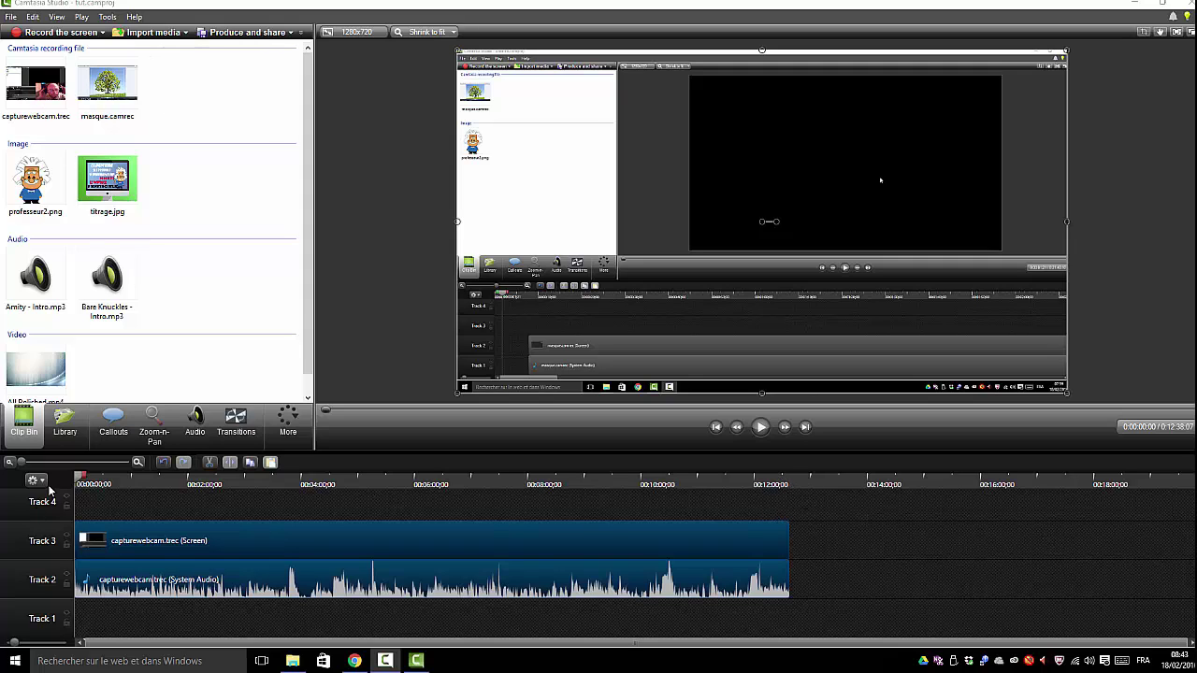
Undo the placement of capturewebcam.trec and add masque.camrec to Tracks 1 and 2 from the start of the timeline.
mouse_move(81, 479)
mouse_down()
mouse_move(455, 489)
mouse_move(86, 488)
mouse_up()
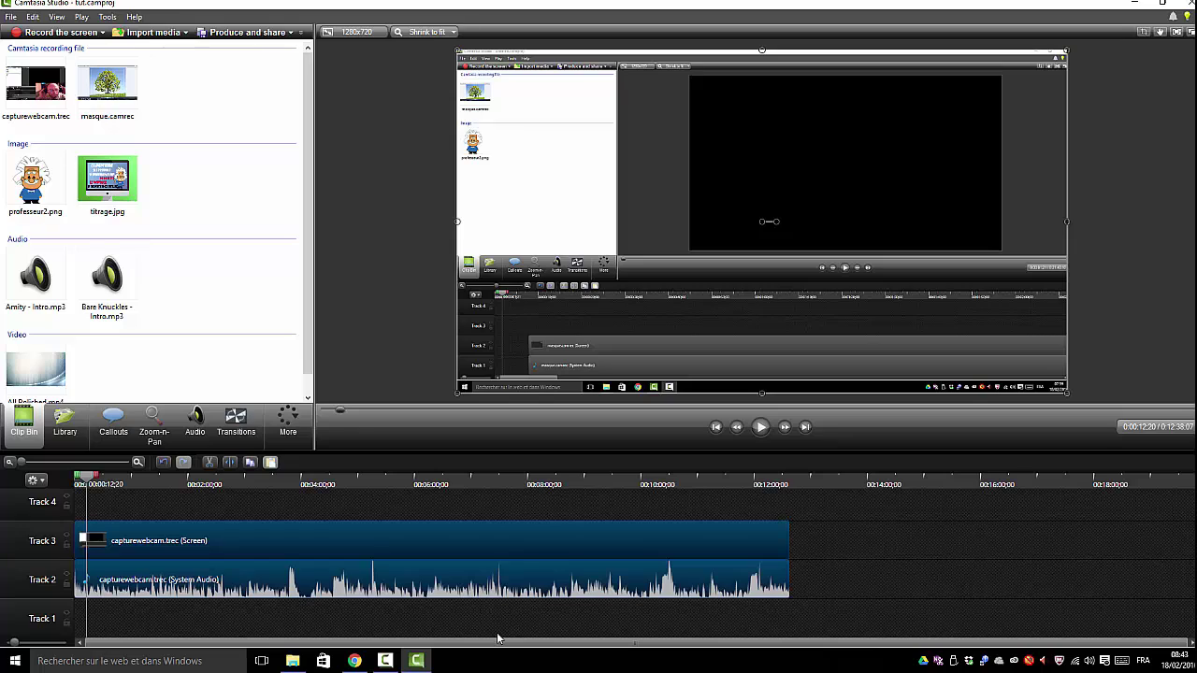
key(ctrl+z)
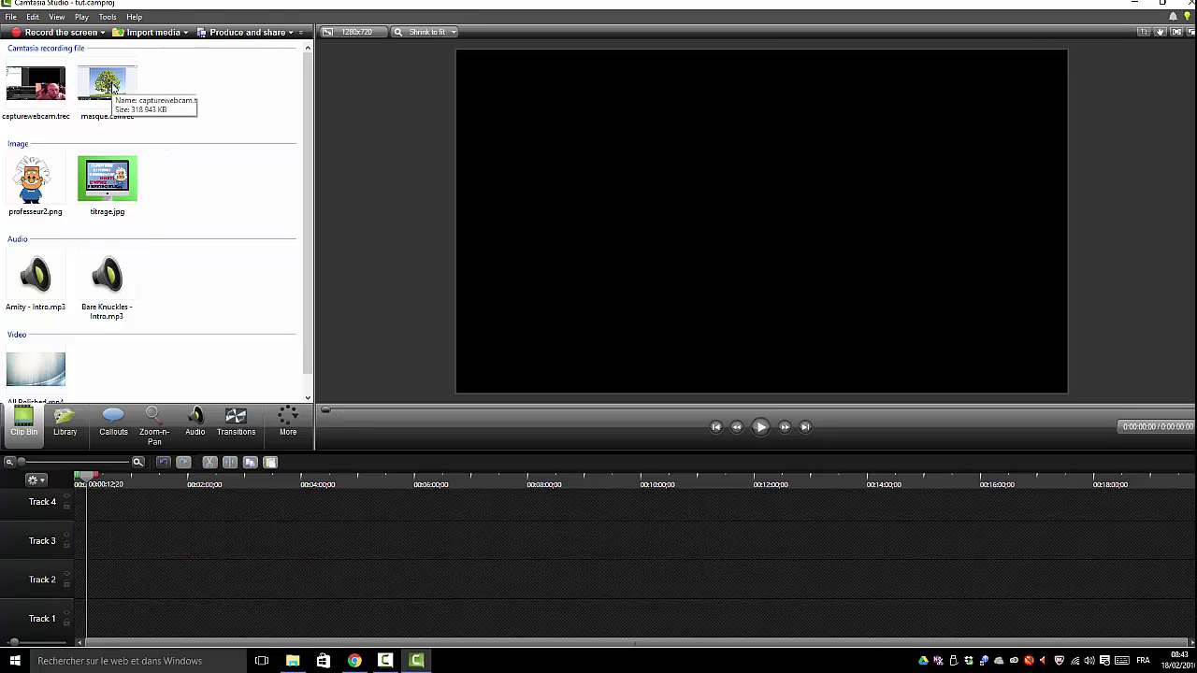
drag(113, 89, 107, 540)
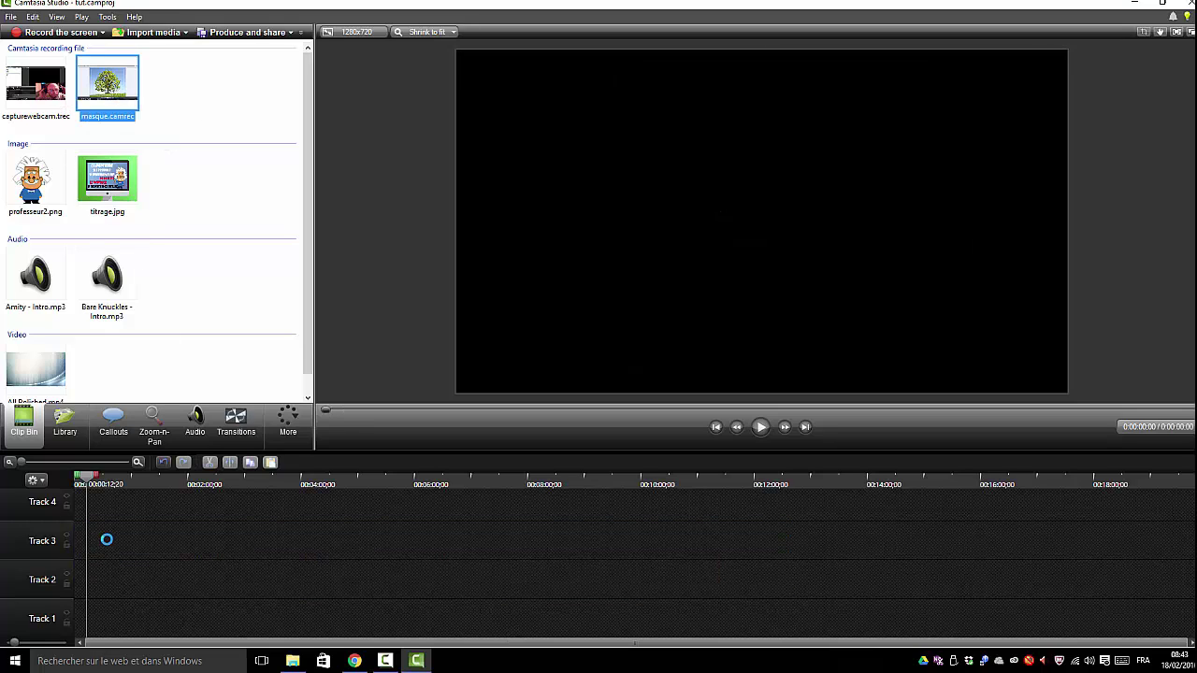
drag(178, 511, 214, 574)
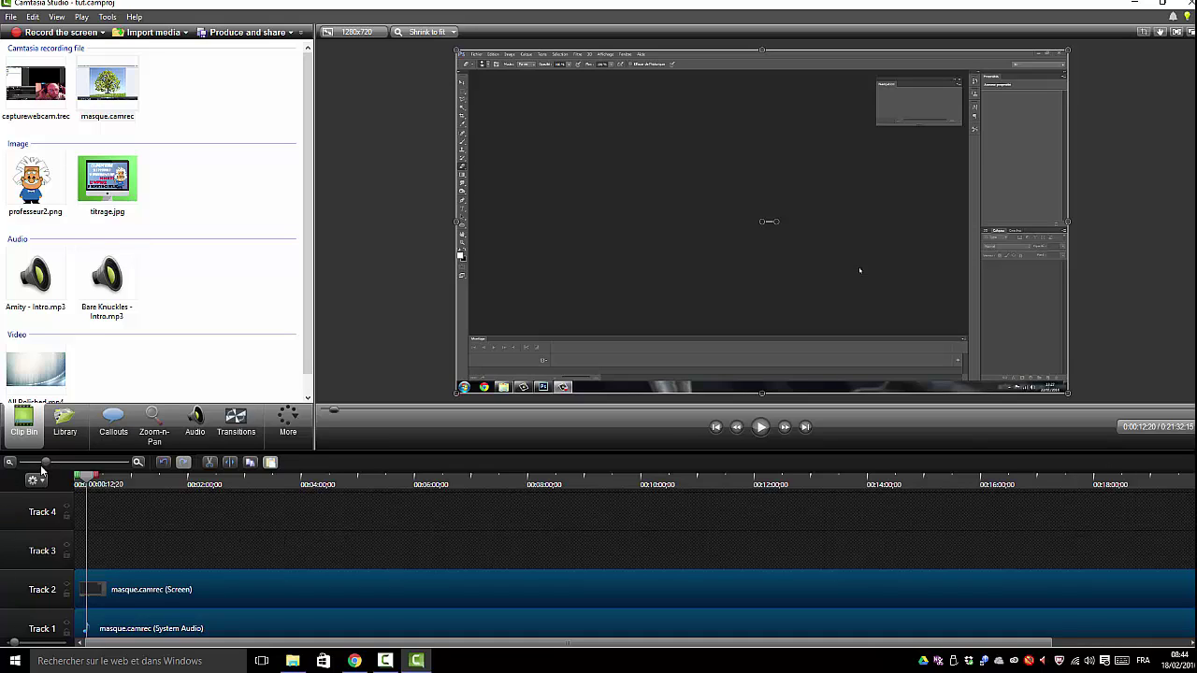
drag(45, 462, 20, 462)
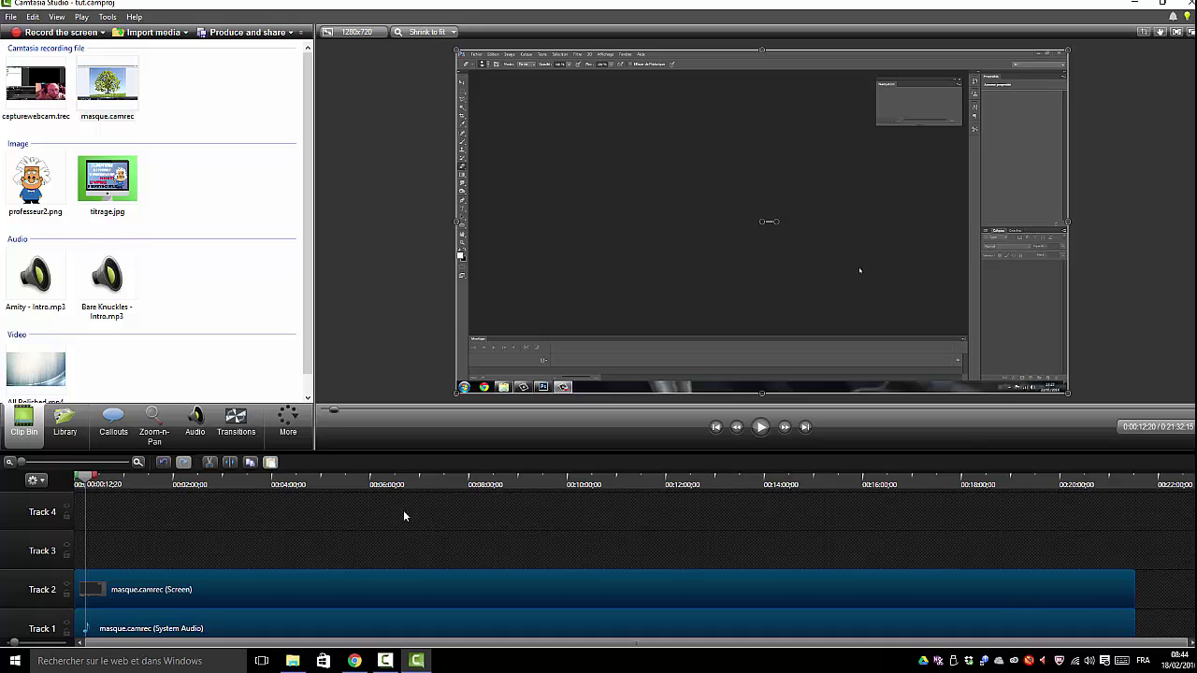
Split the masque.camrec screen and audio clips at 0:08:32;06 and delete the part after the cut.
drag(92, 481, 572, 541)
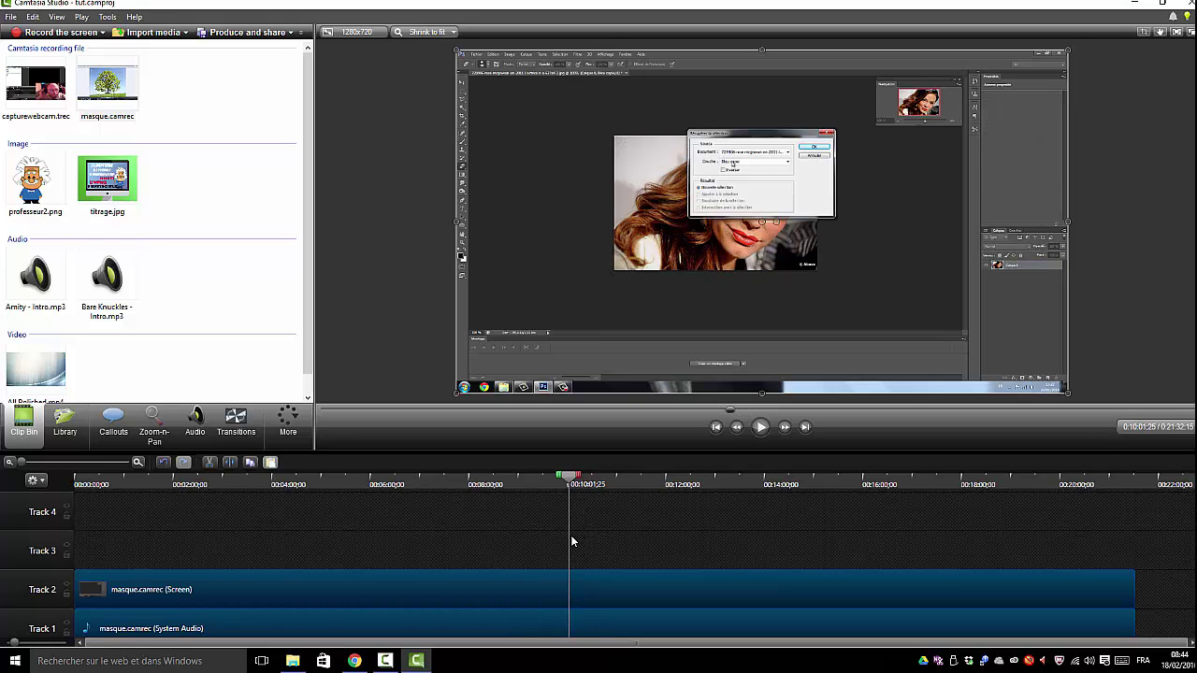
drag(573, 540, 498, 531)
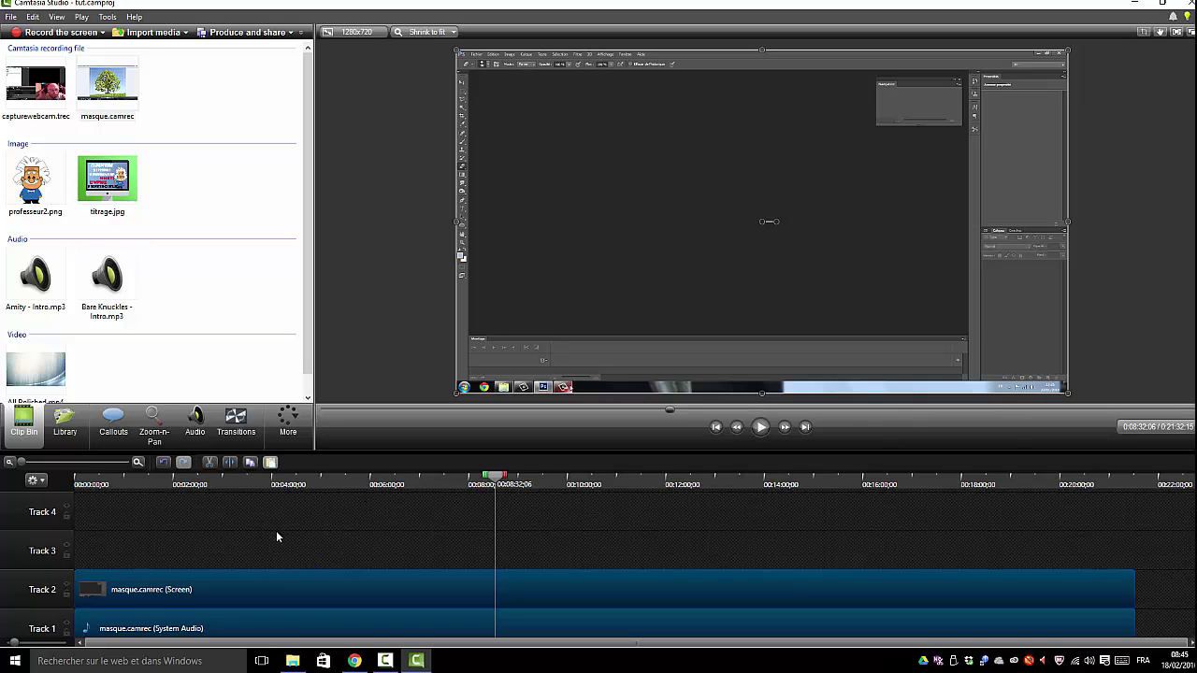
click(231, 462)
drag(732, 585, 811, 584)
drag(675, 531, 868, 636)
key(Delete)
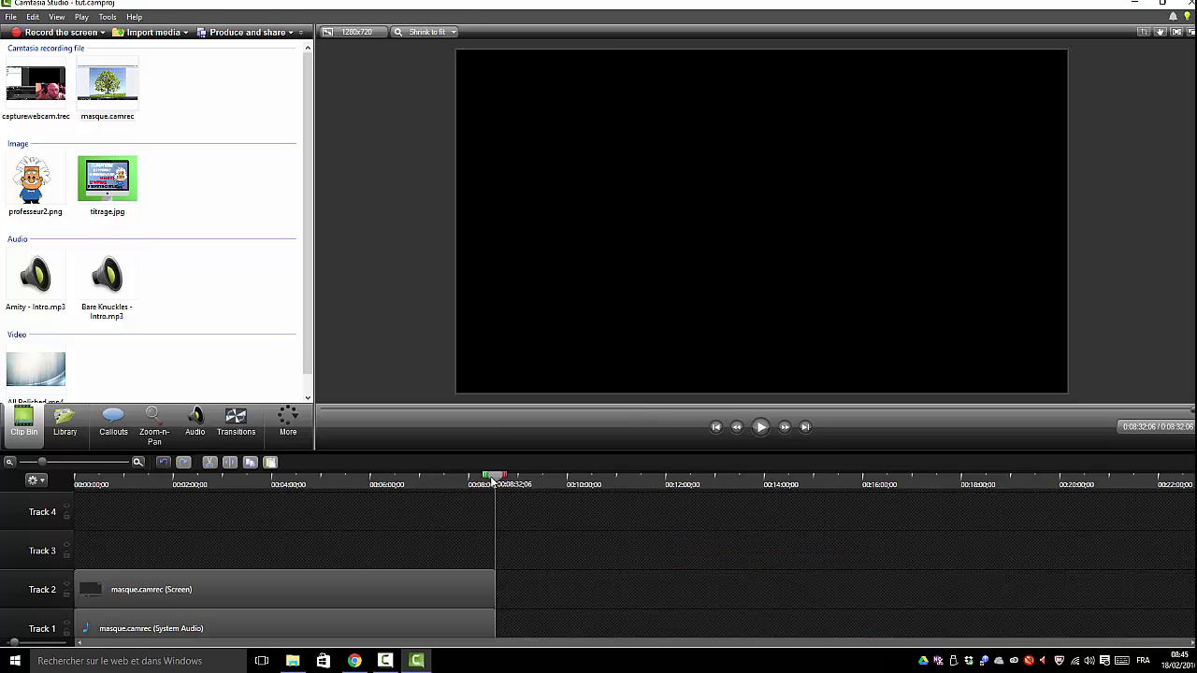
Scrub through the first minute or so of the masque.camrec recording at a magnified timeline scale to examine its content.
mouse_move(494, 475)
mouse_down()
mouse_move(474, 478)
mouse_move(495, 478)
mouse_up()
drag(497, 484, 250, 484)
drag(203, 517, 132, 561)
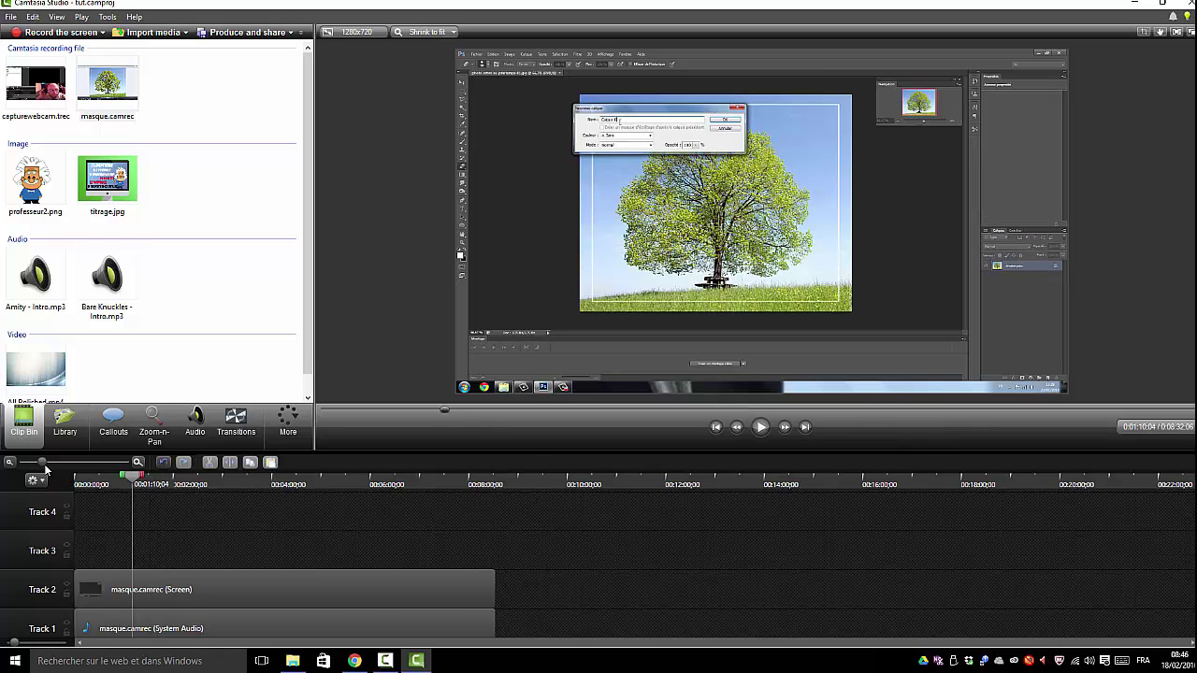
drag(43, 462, 86, 466)
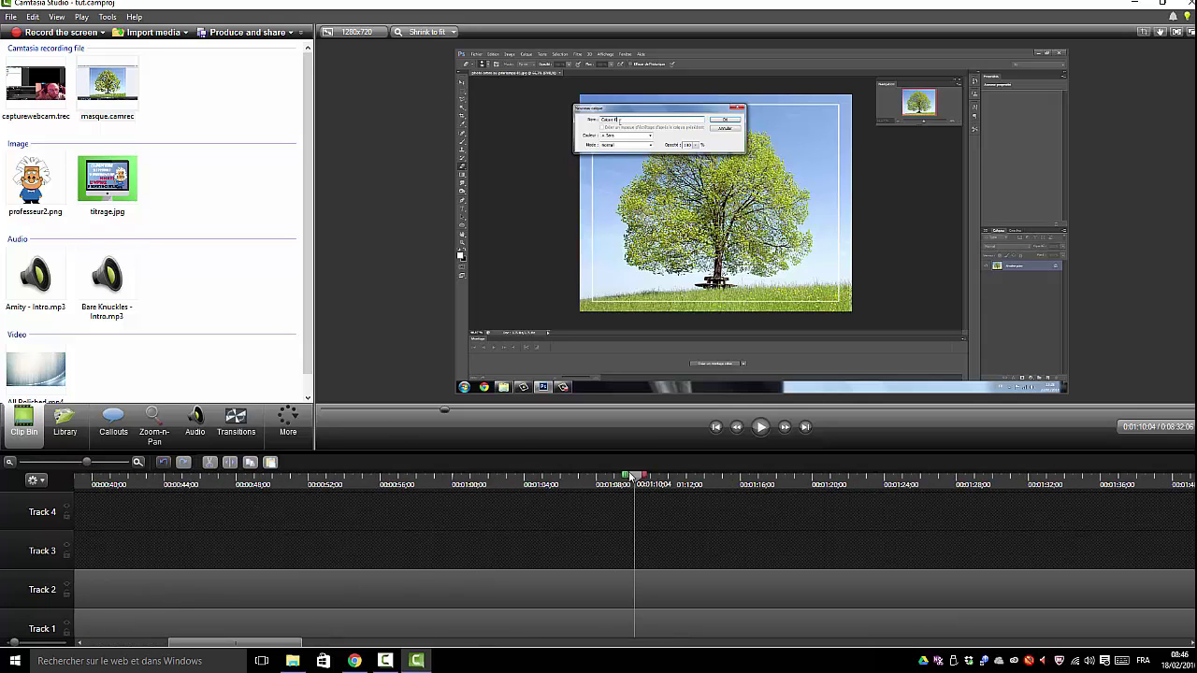
click(81, 483)
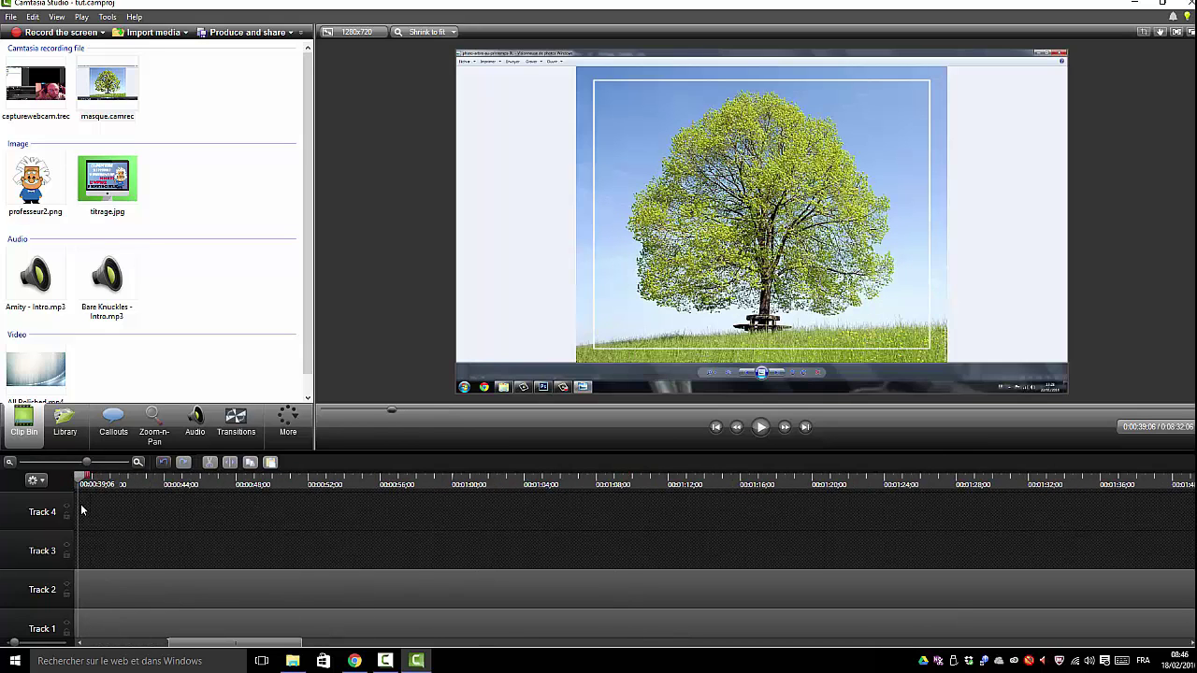
drag(81, 510, 300, 547)
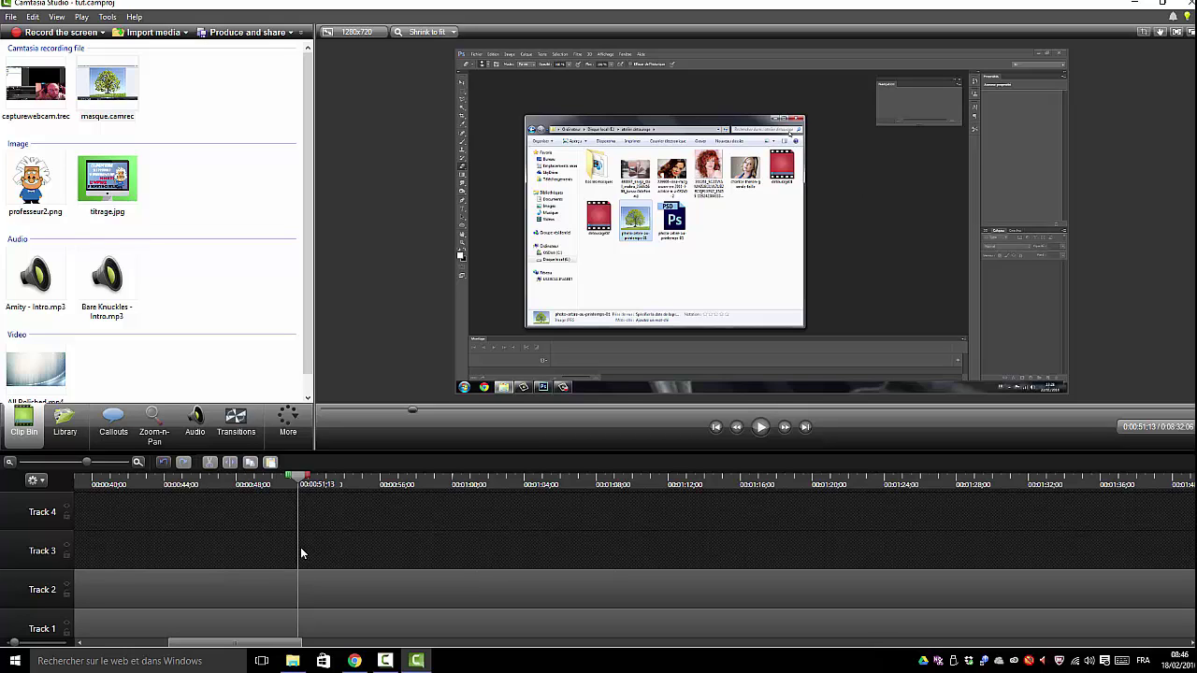
drag(300, 547, 87, 557)
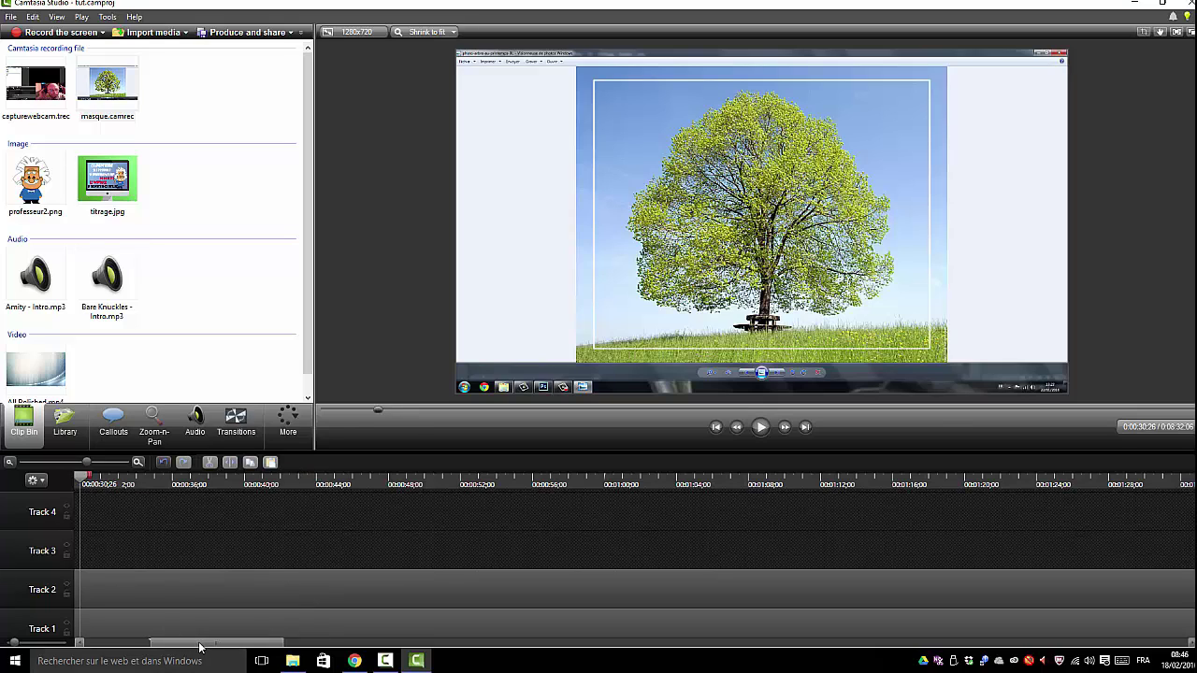
drag(200, 647, 102, 642)
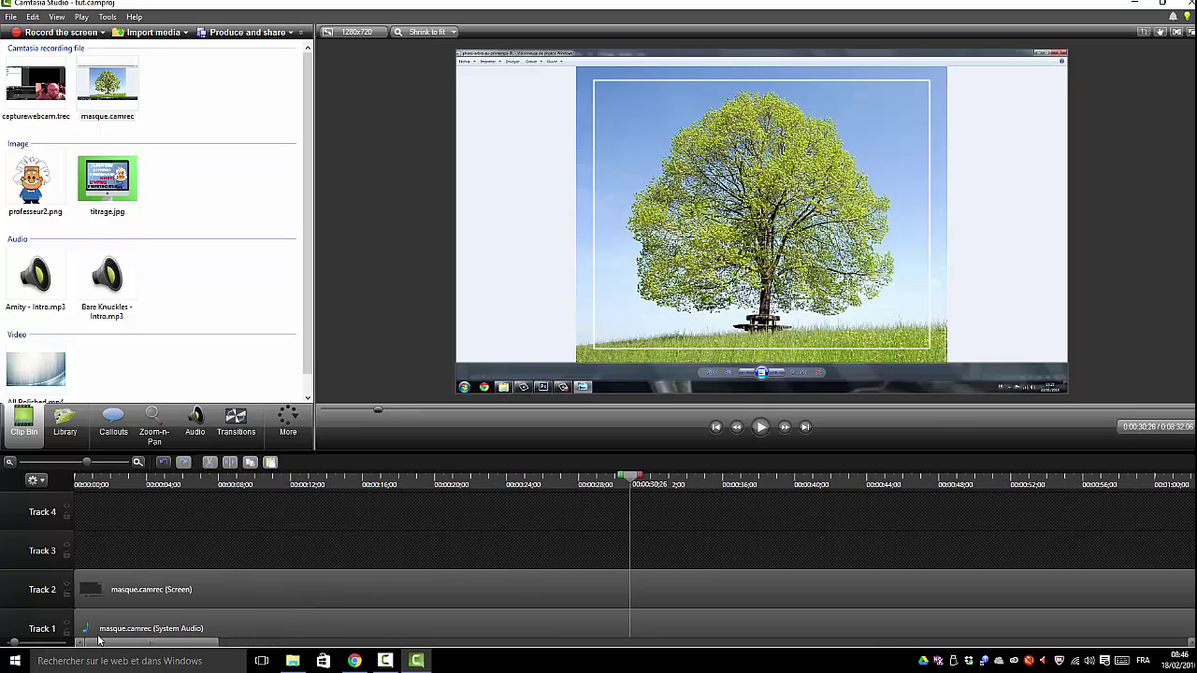
click(96, 486)
click(362, 537)
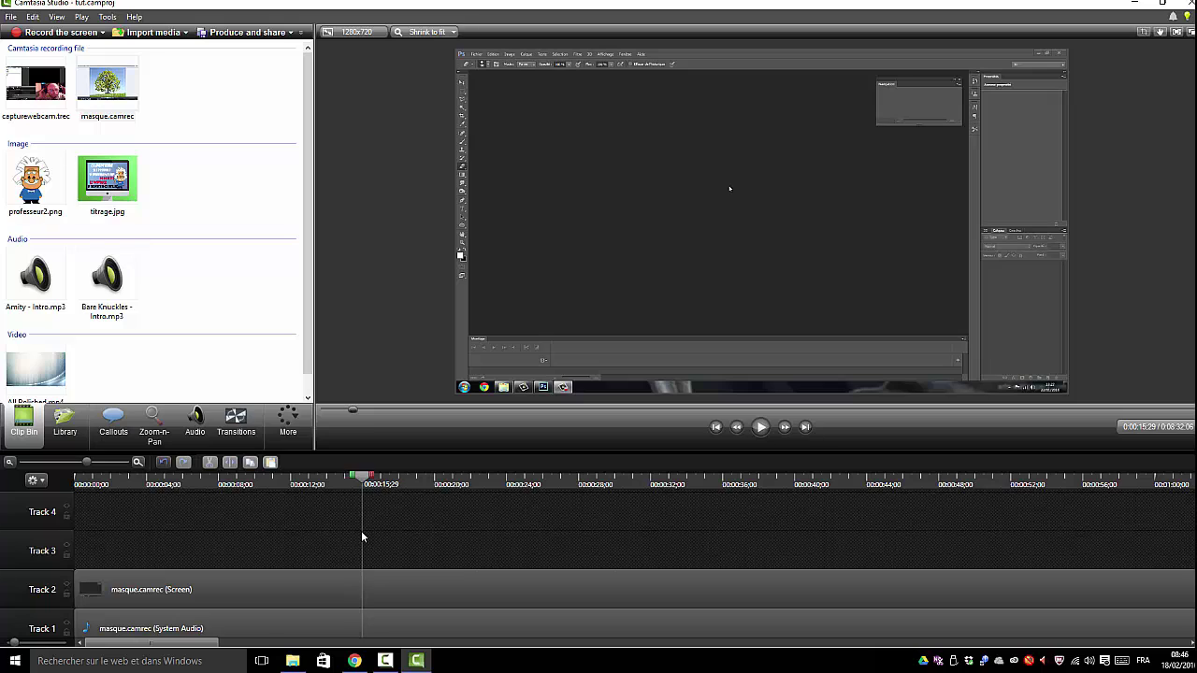
click(428, 542)
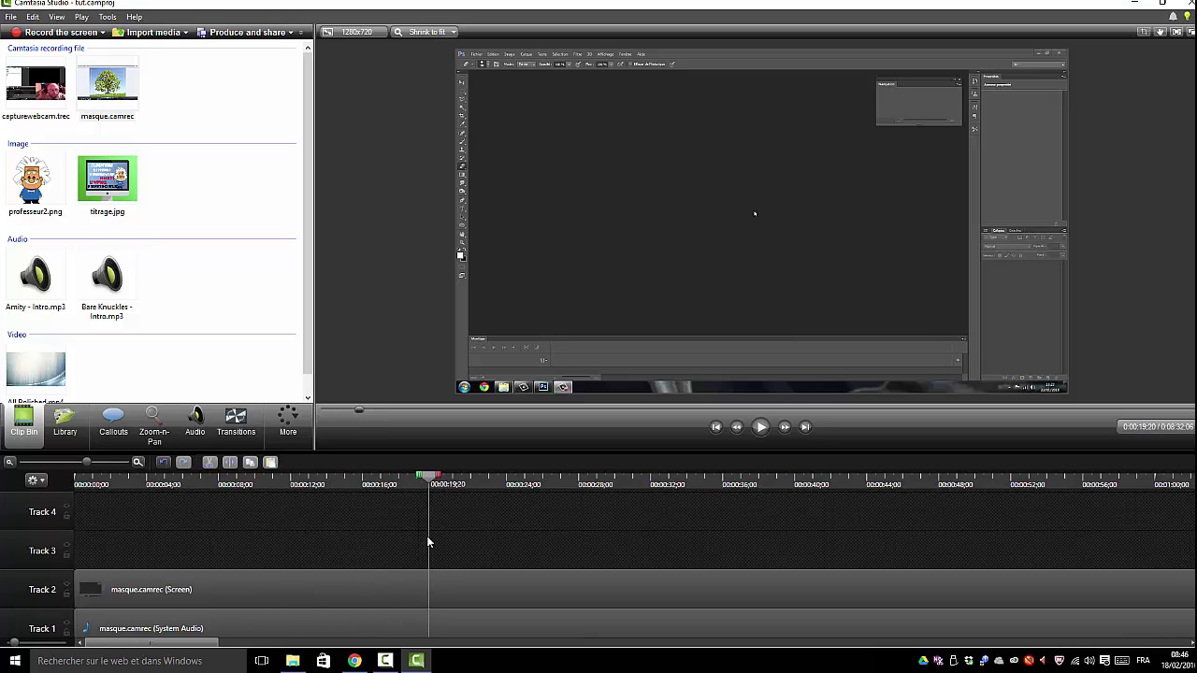
Add a Zoom-n-Pan to the masque.camrec screen clip at 0:01:11;11, enlarging the frame's upper-left area to a 139% scale.
click(328, 587)
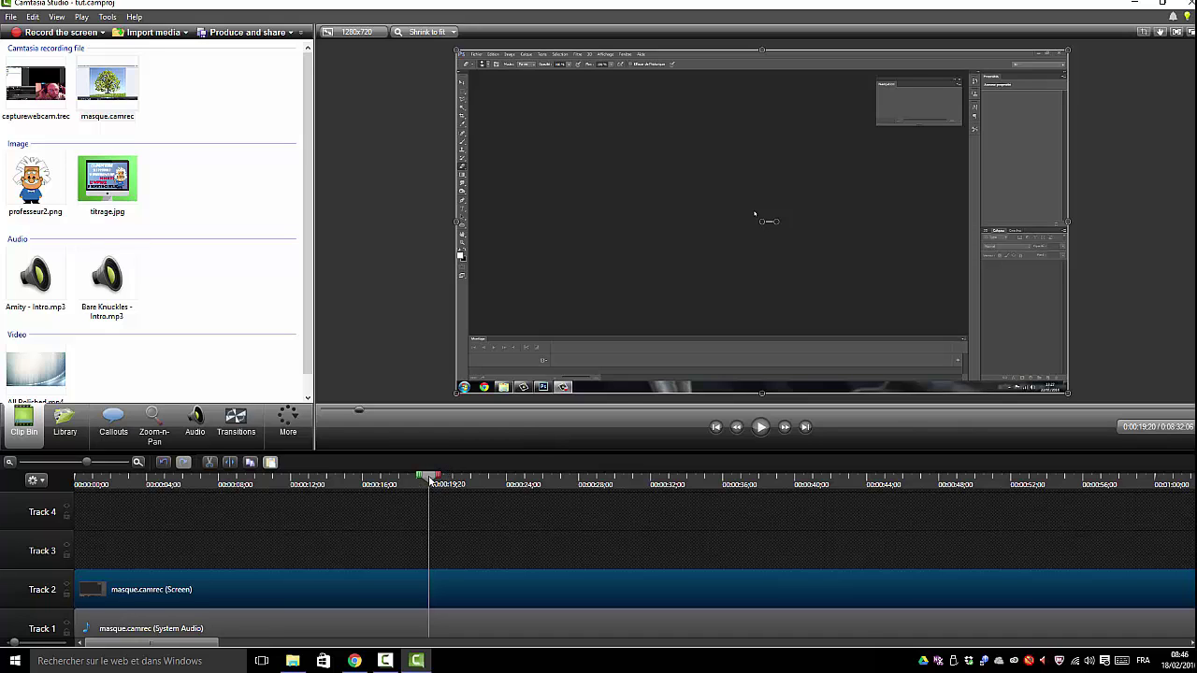
drag(432, 482, 669, 505)
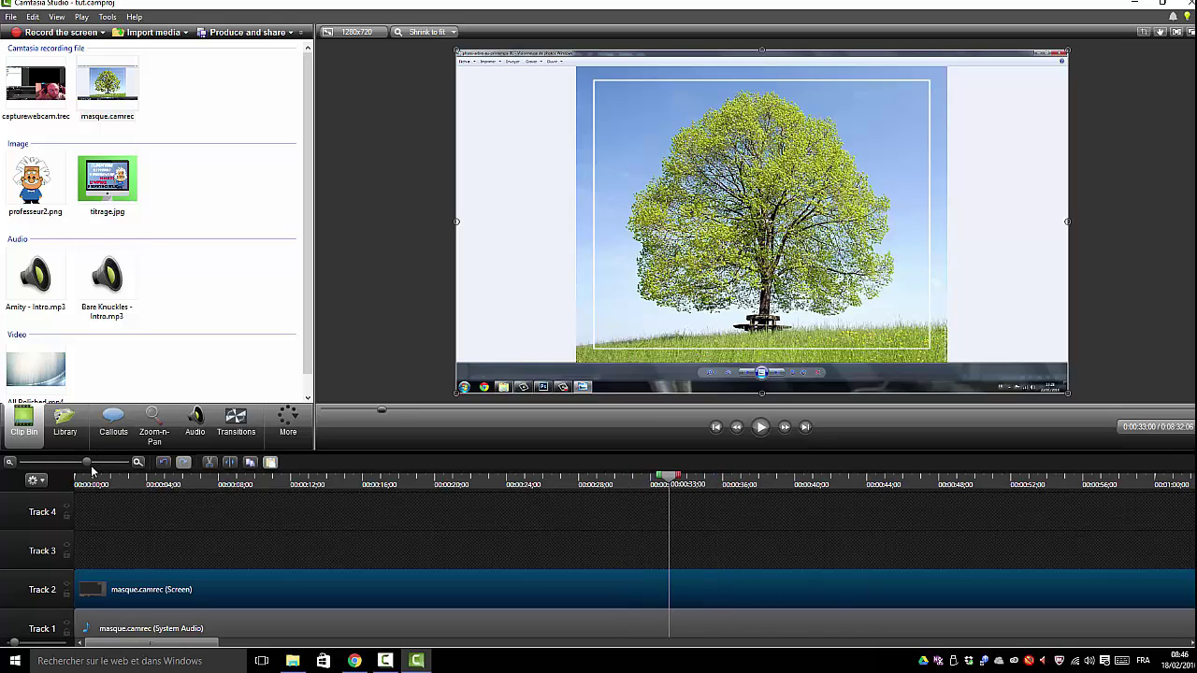
drag(87, 463, 40, 463)
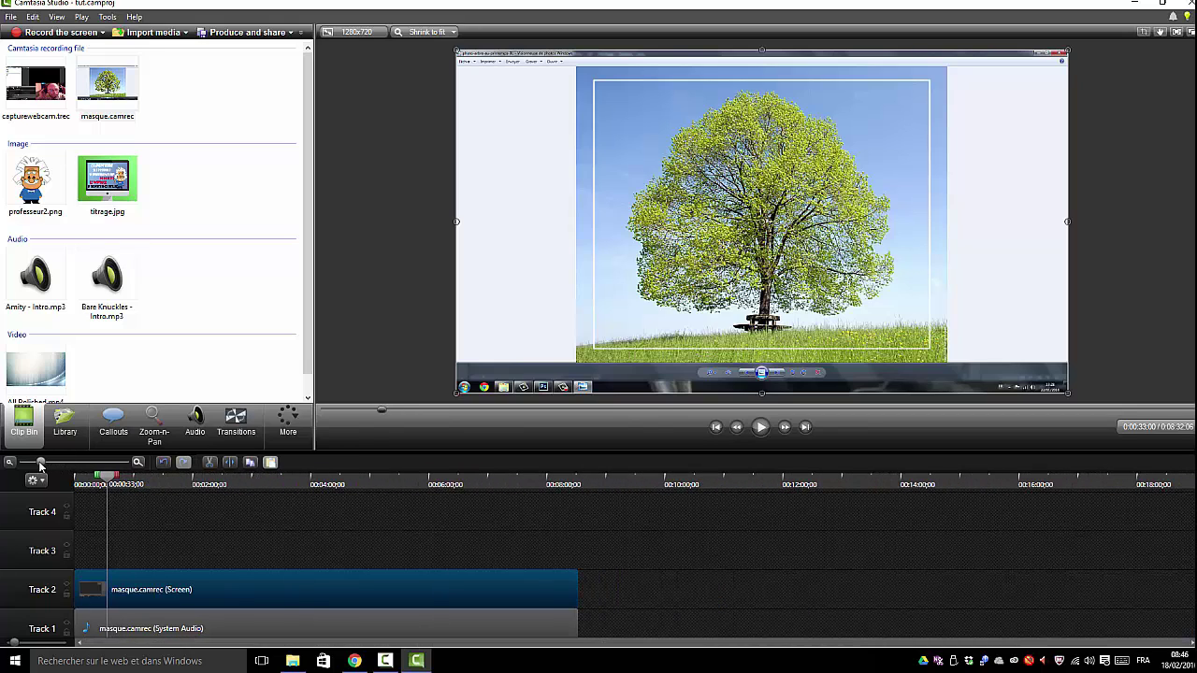
drag(108, 478, 146, 477)
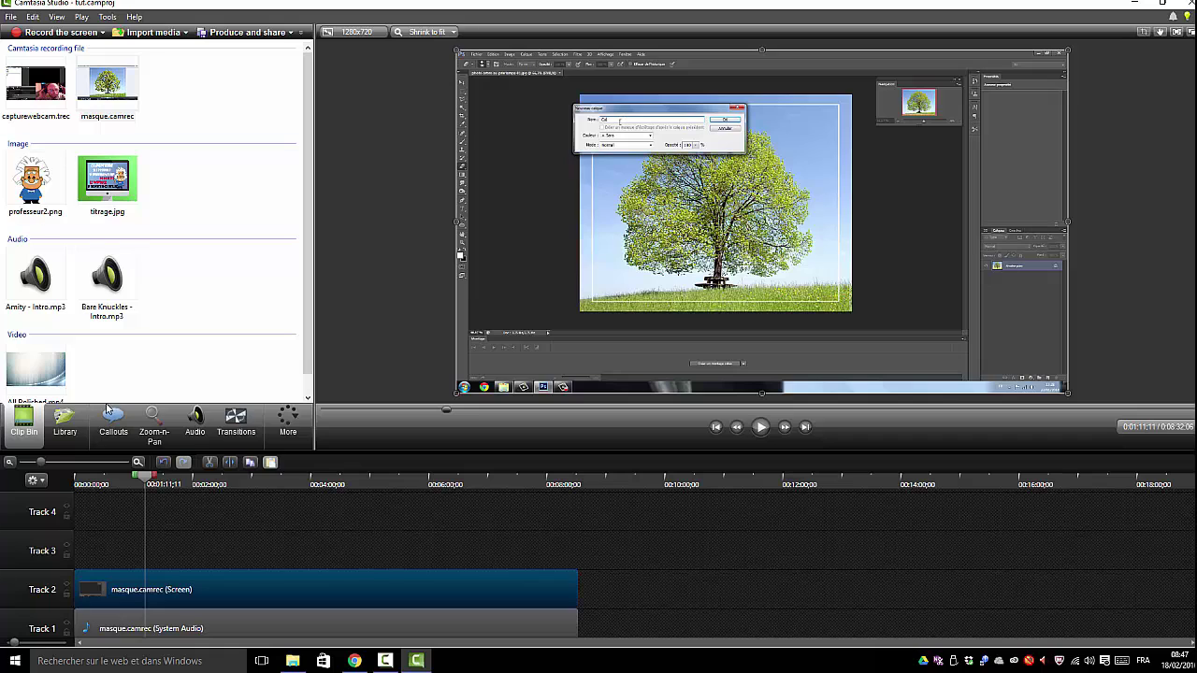
click(154, 426)
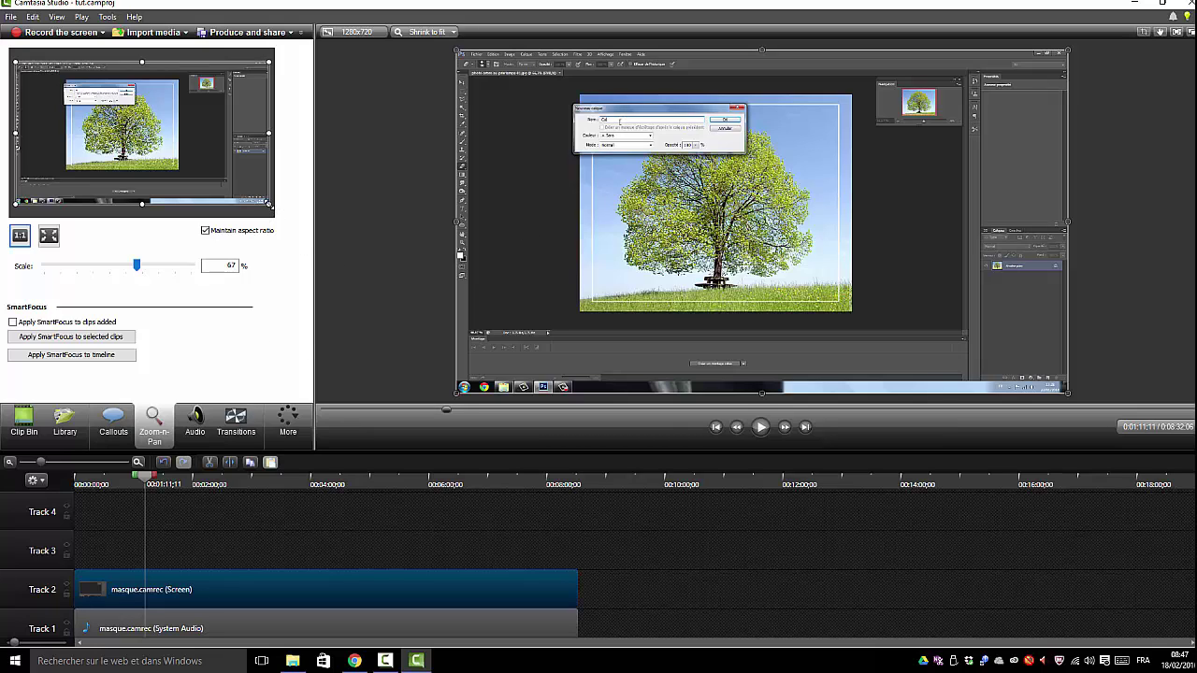
drag(269, 204, 137, 130)
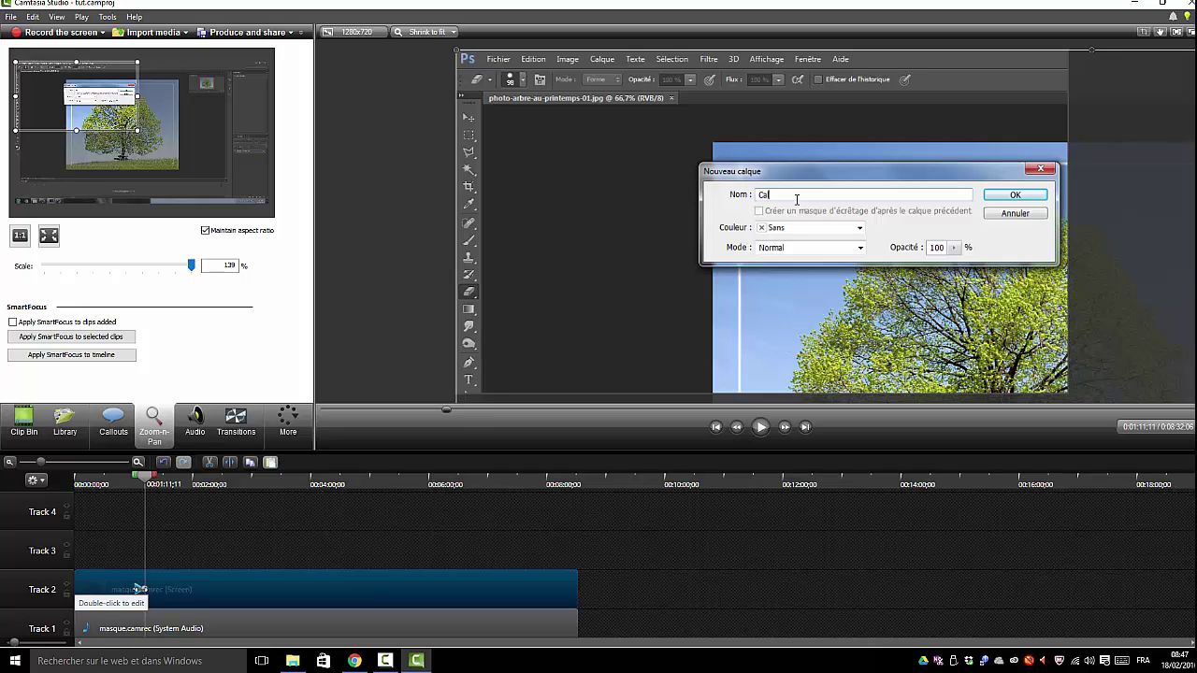
Add a second Zoom-n-Pan at 0:01:20;10 that zooms back out to fit the whole recording to the canvas.
drag(128, 479, 157, 488)
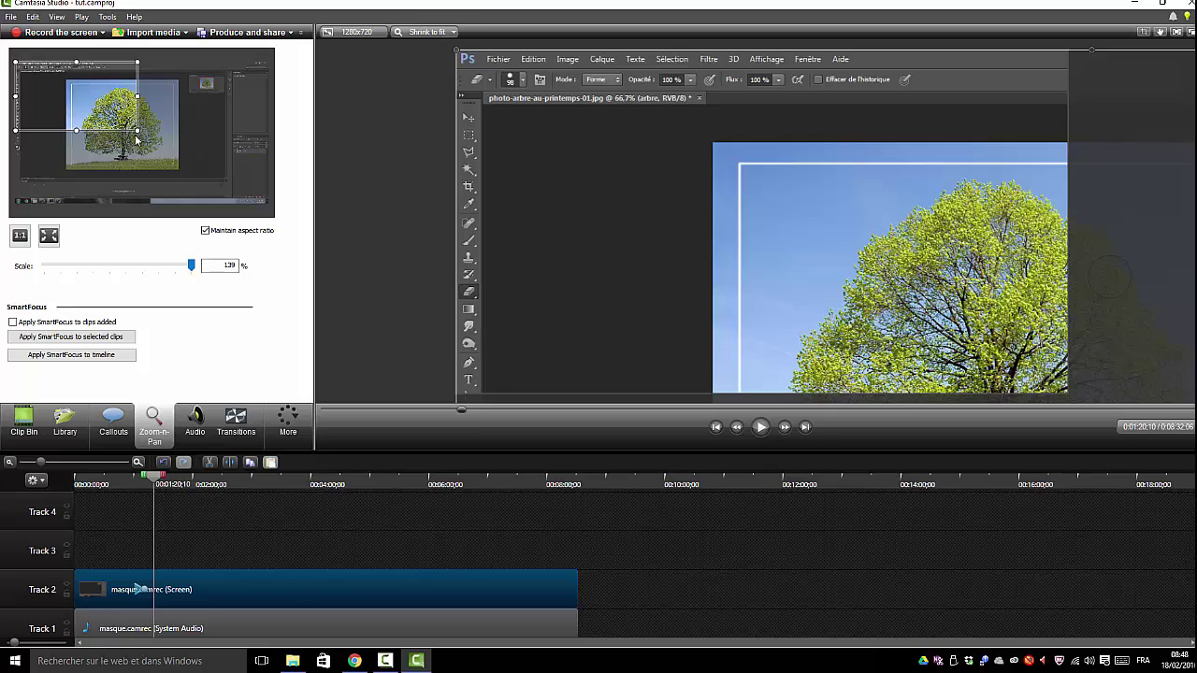
drag(138, 130, 271, 208)
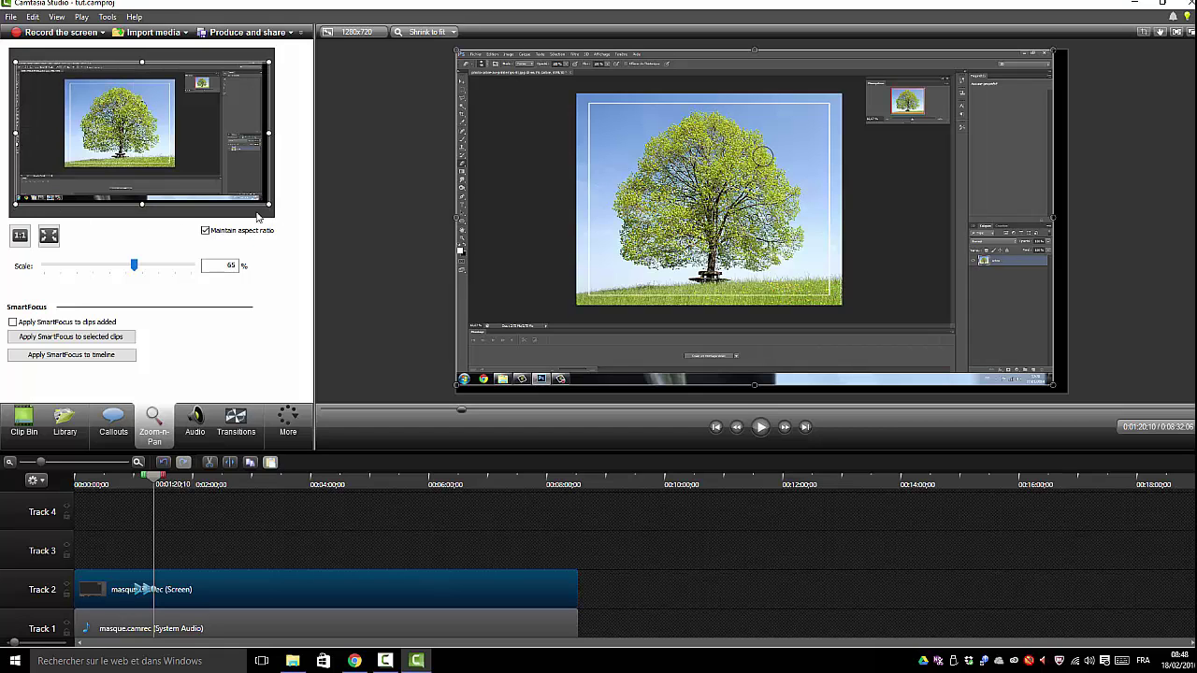
drag(270, 206, 275, 218)
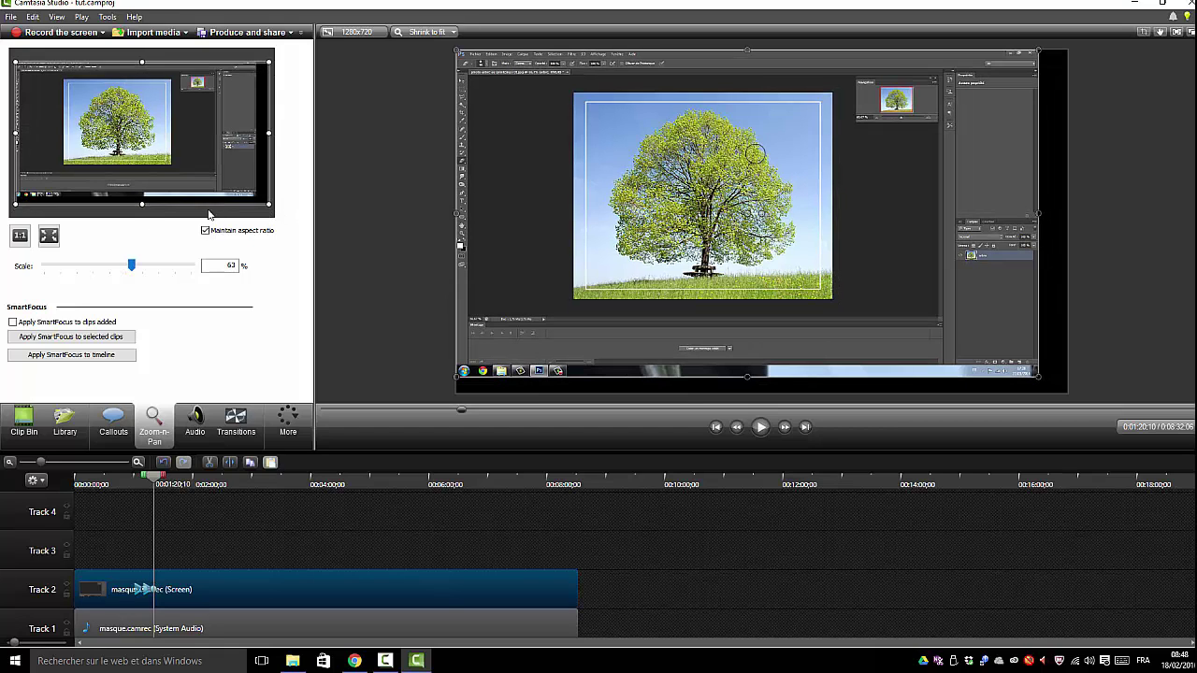
mouse_move(143, 205)
mouse_down()
mouse_move(146, 219)
mouse_move(148, 204)
mouse_up()
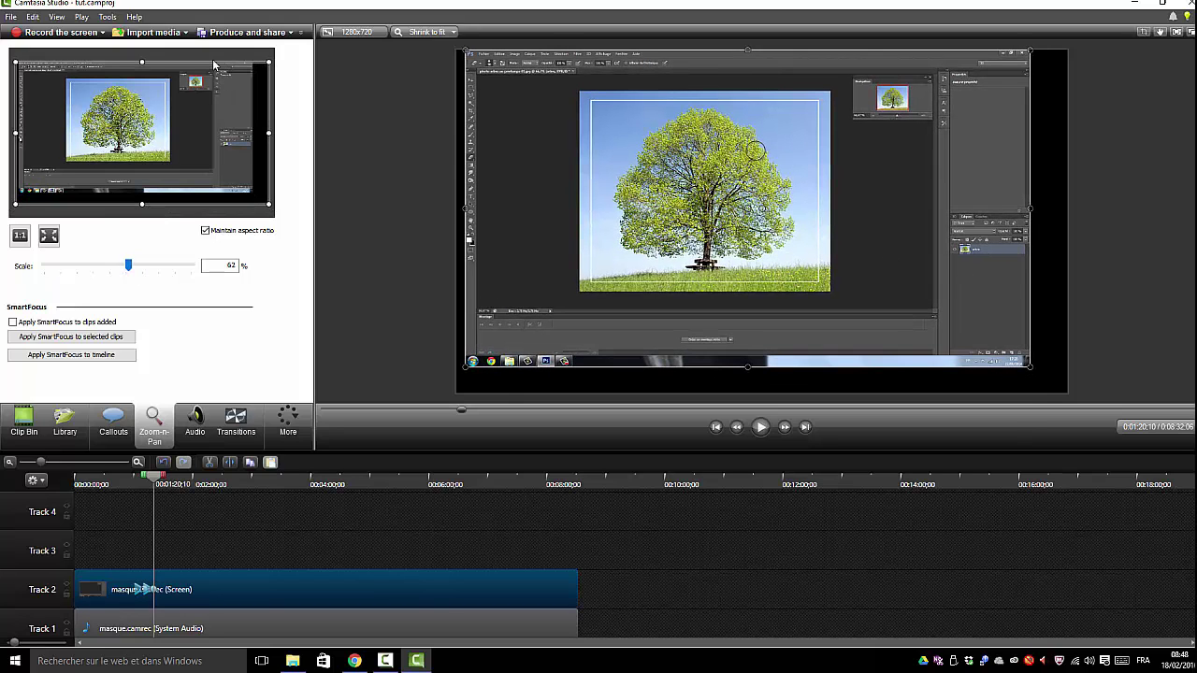
drag(269, 63, 278, 53)
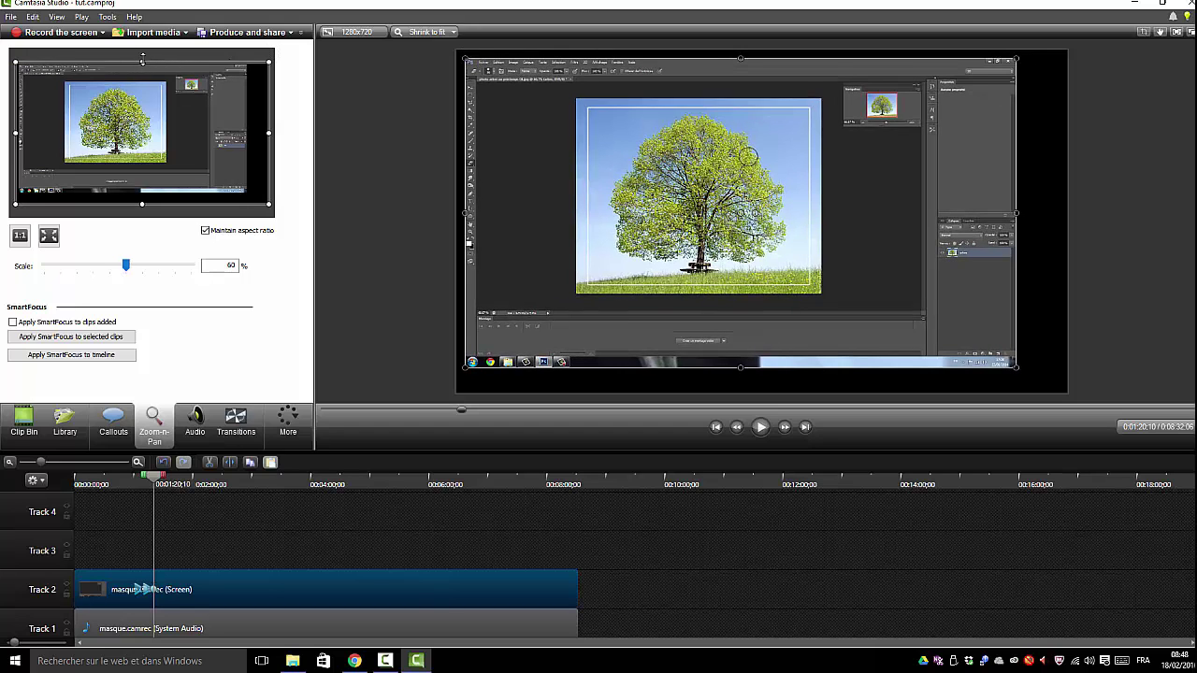
drag(142, 58, 142, 45)
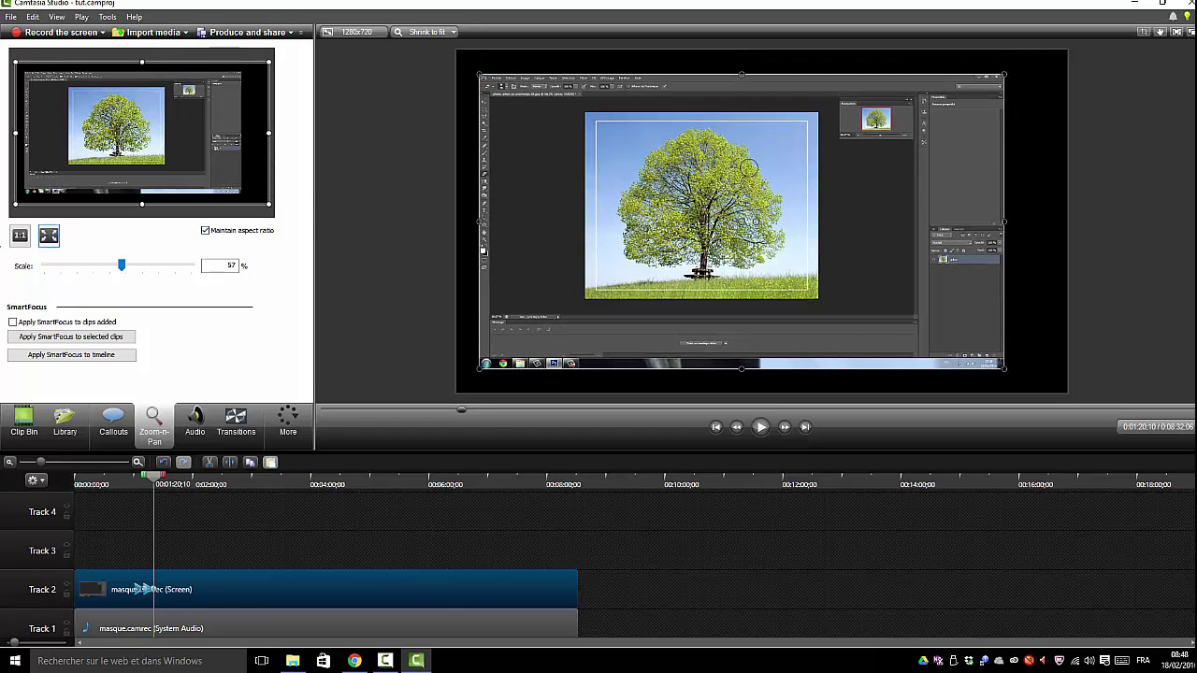
click(50, 236)
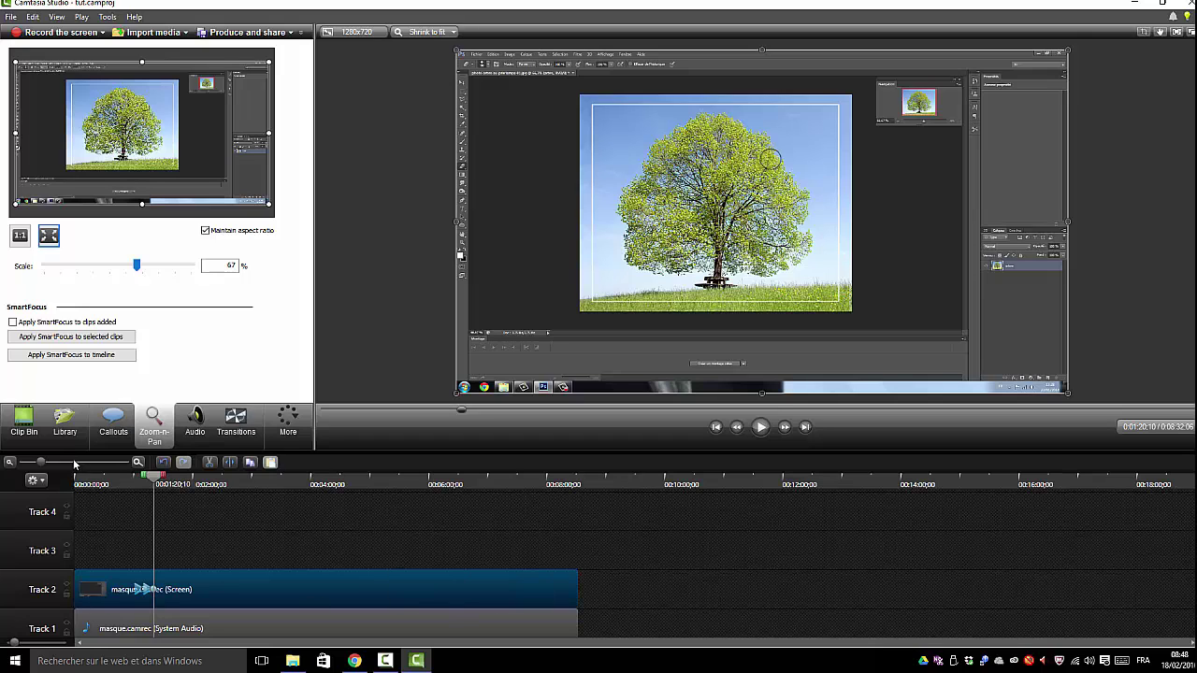
Add a single-headed arrow line callout on Track 3 at 0:01:06;27, before the first zoom.
drag(40, 463, 94, 463)
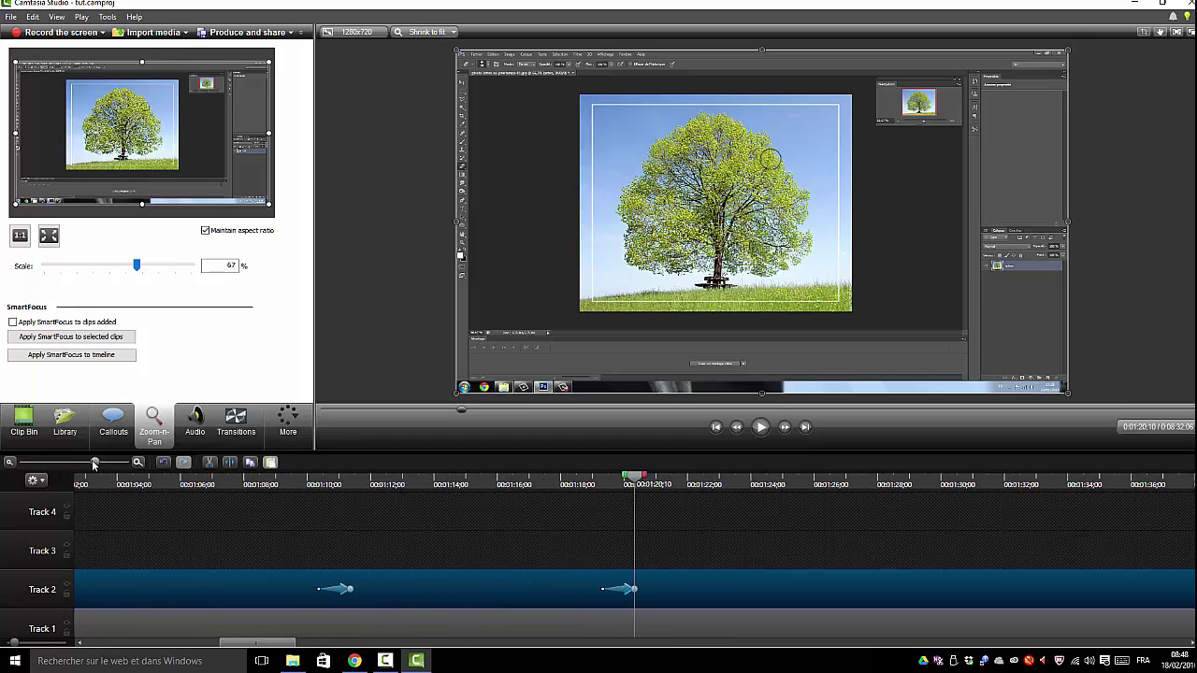
drag(639, 479, 653, 535)
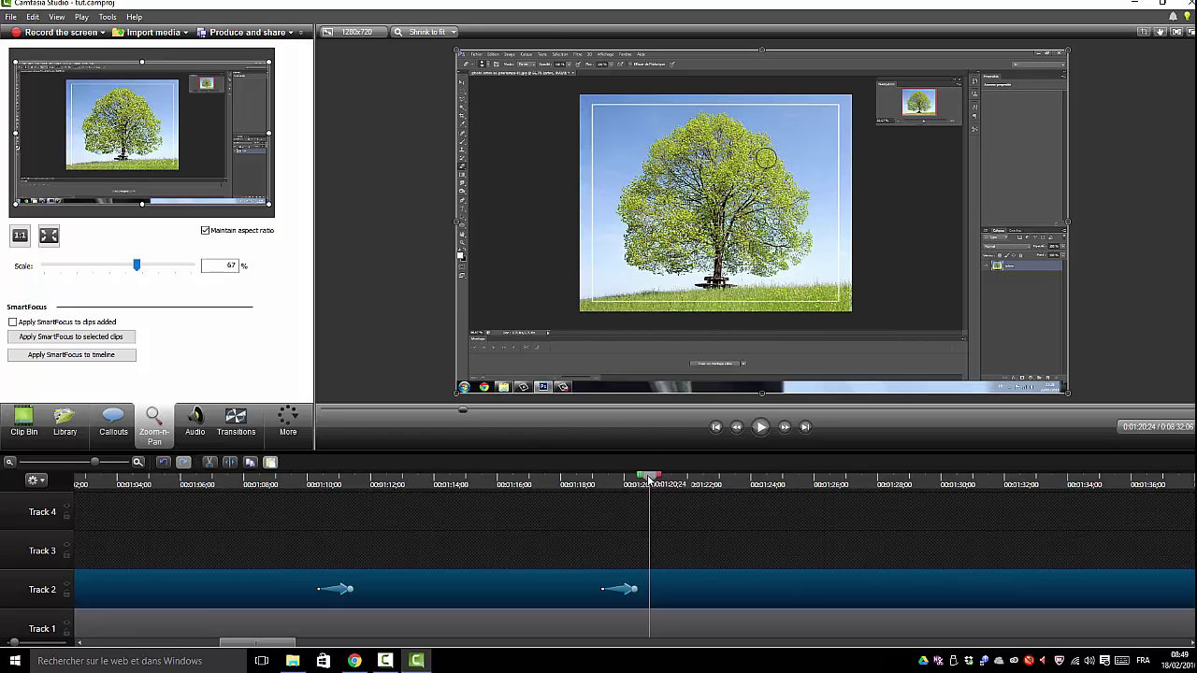
drag(650, 477, 208, 499)
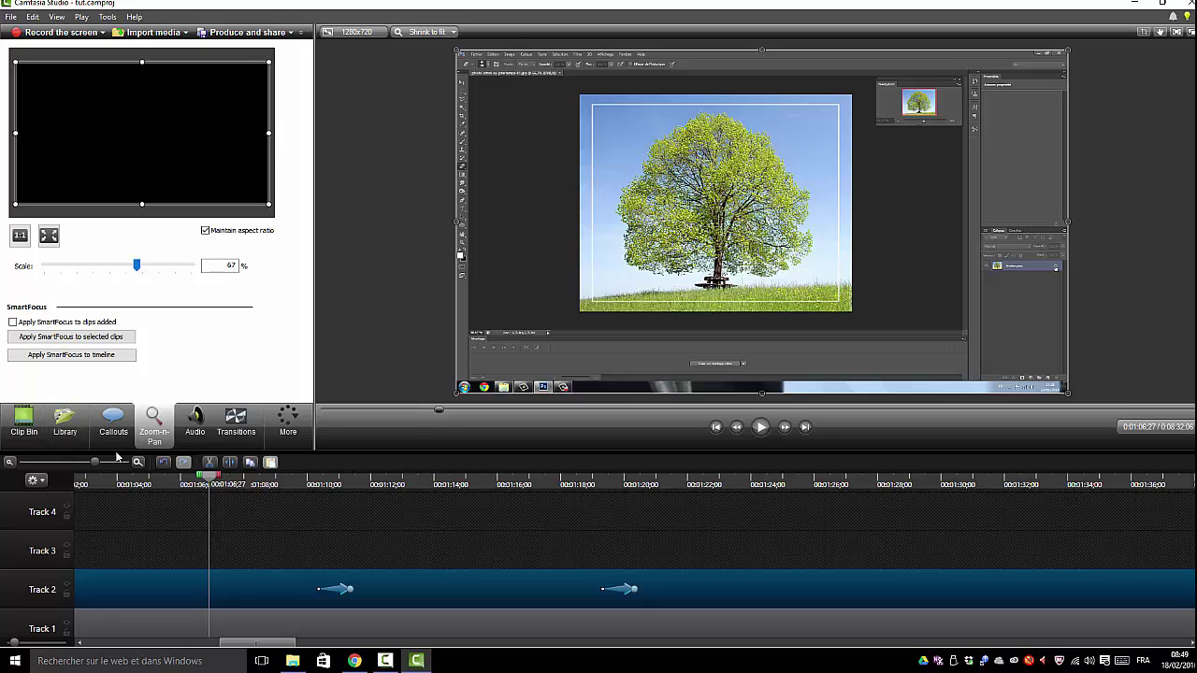
click(113, 422)
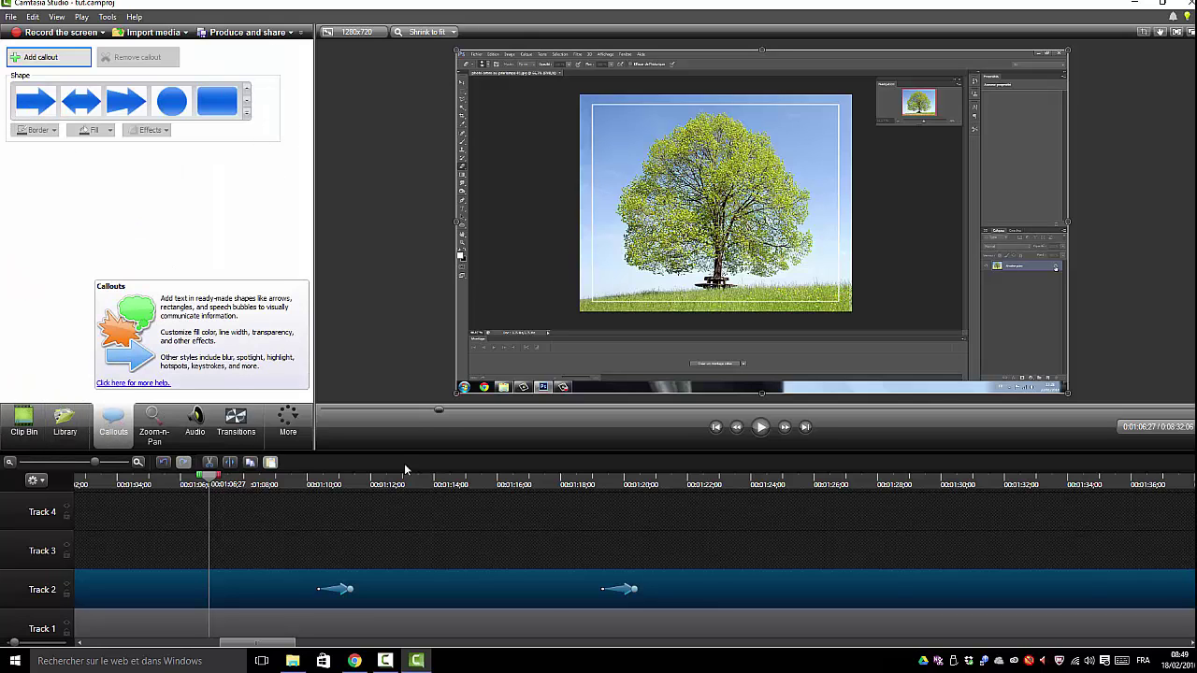
click(388, 526)
click(248, 113)
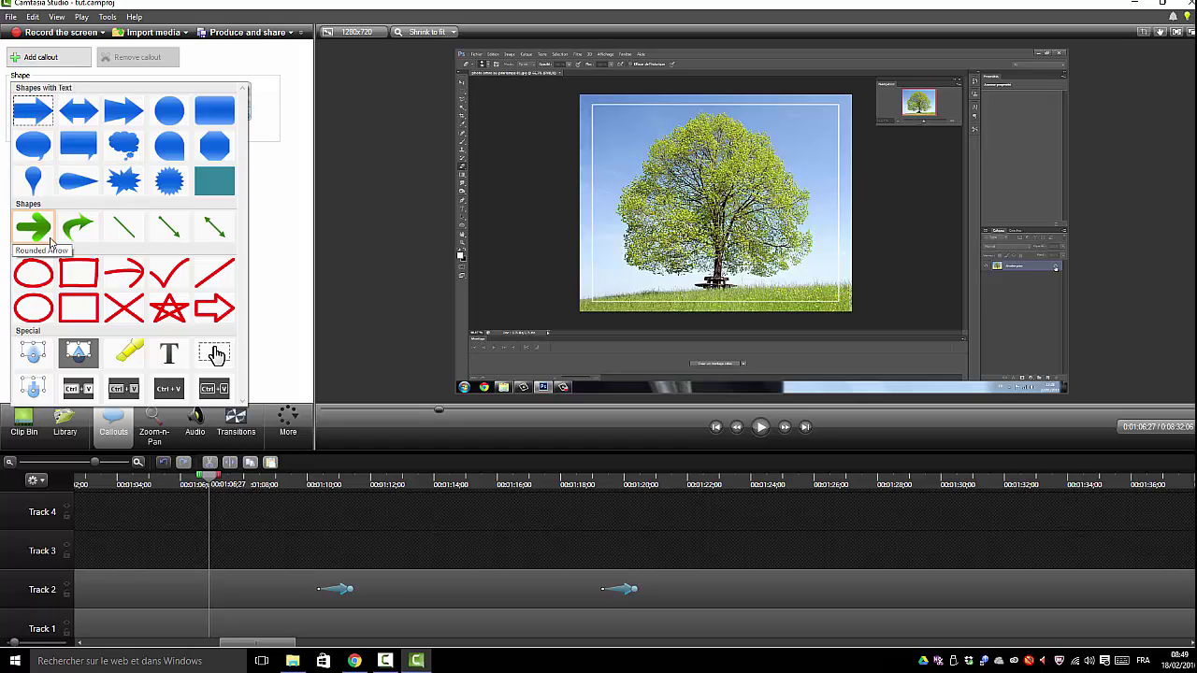
click(171, 231)
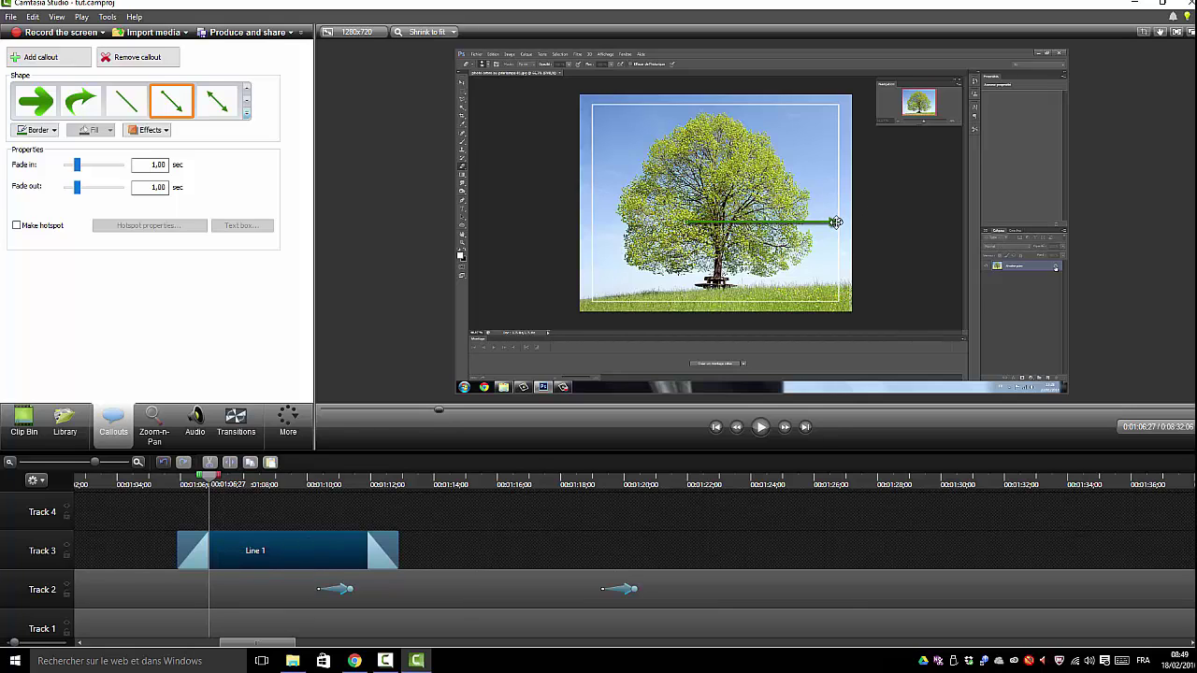
Shorten the arrow callout, move it to the canvas's upper-left area and angle its head up to the recording's Sélection menu.
drag(838, 220, 766, 222)
mouse_move(728, 194)
mouse_down()
mouse_move(757, 193)
mouse_move(713, 194)
mouse_up()
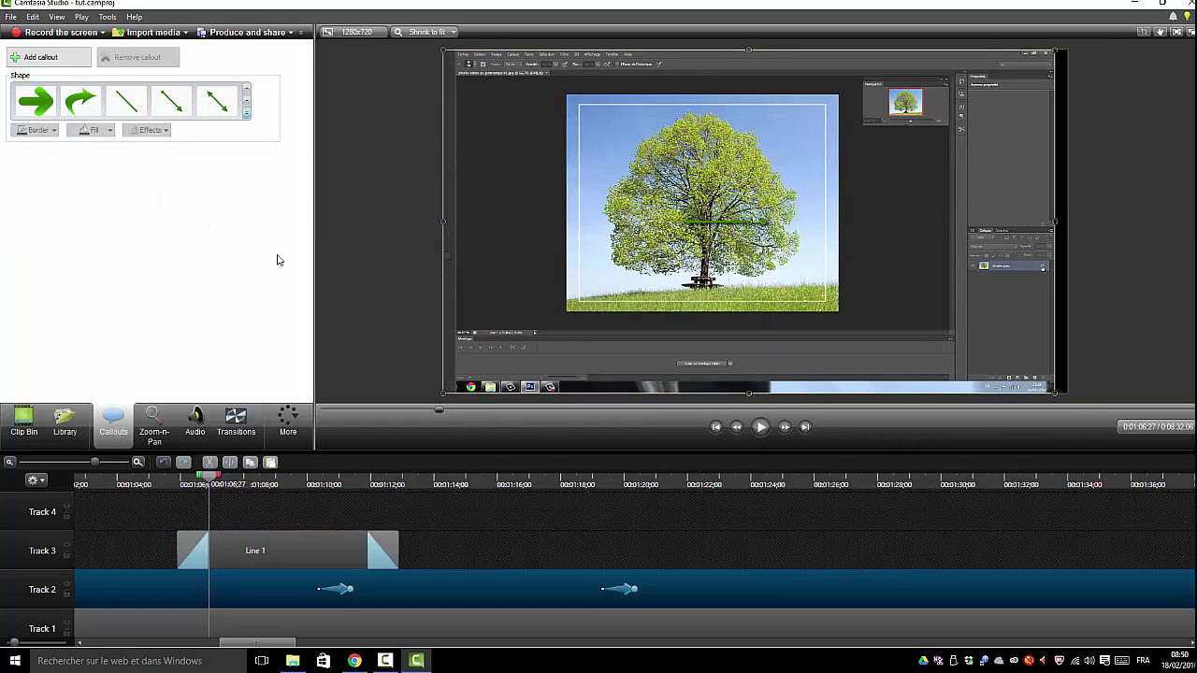
click(292, 546)
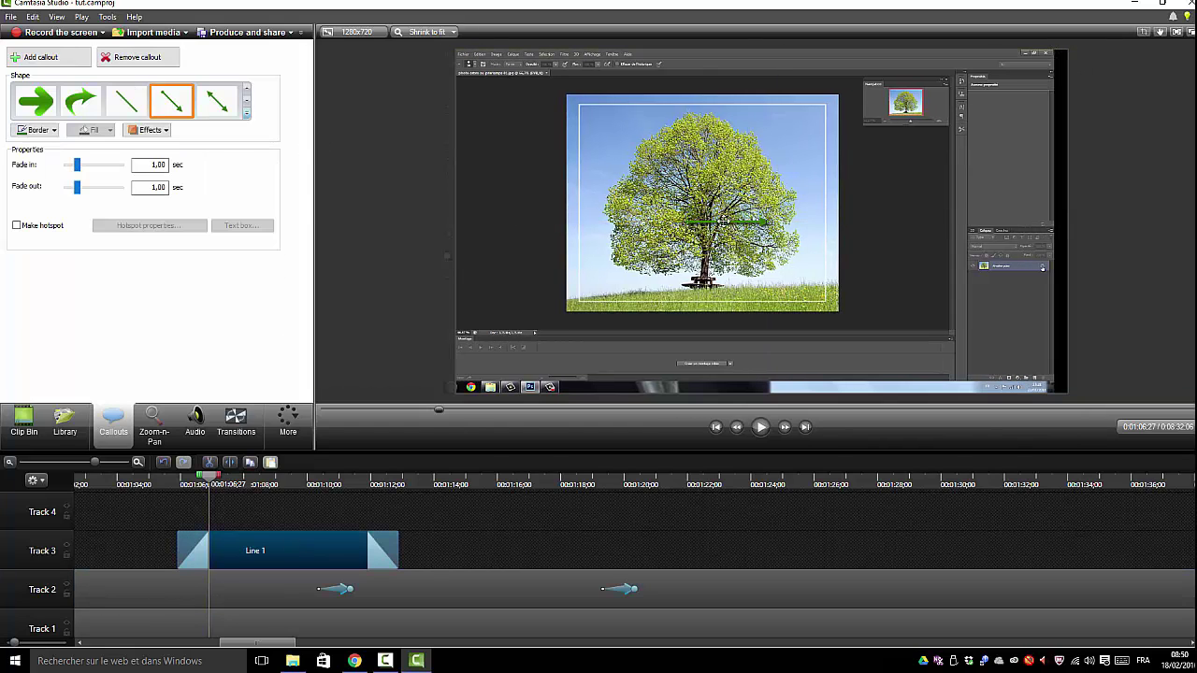
drag(720, 222, 512, 96)
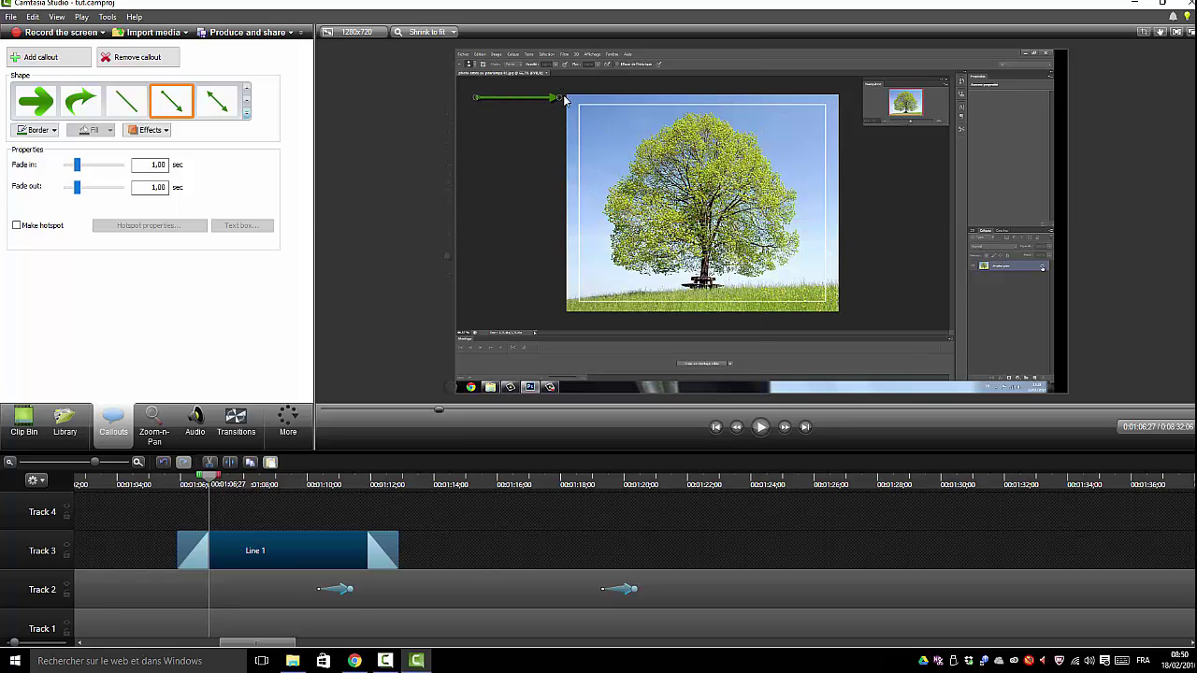
drag(558, 98, 544, 58)
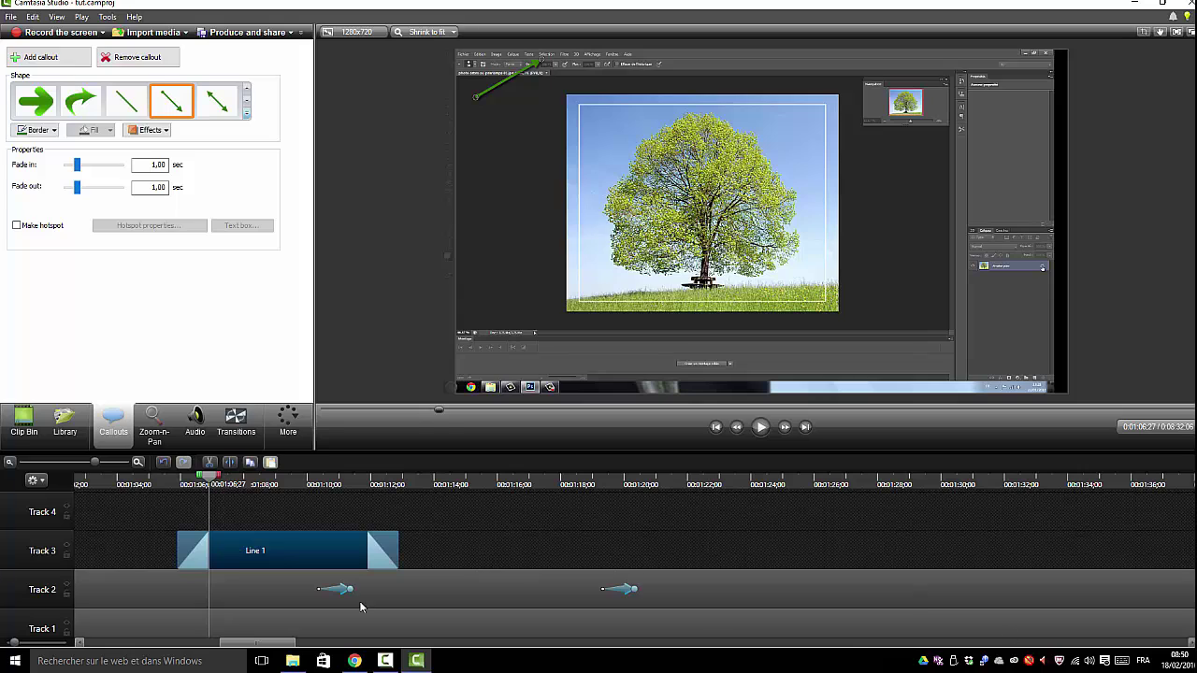
Shift the arrow callout to start just after the first zoom and, at 0:01:14;23, reposition it to point at the Nom field.
drag(312, 547, 492, 545)
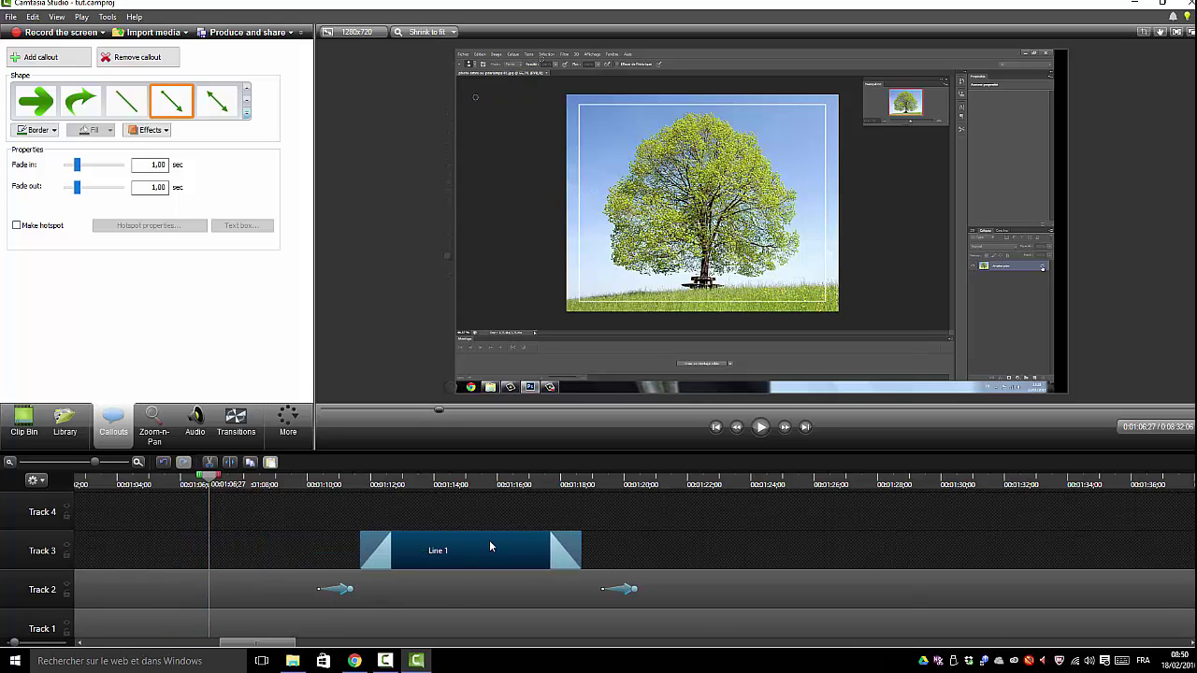
click(214, 481)
click(482, 484)
click(458, 484)
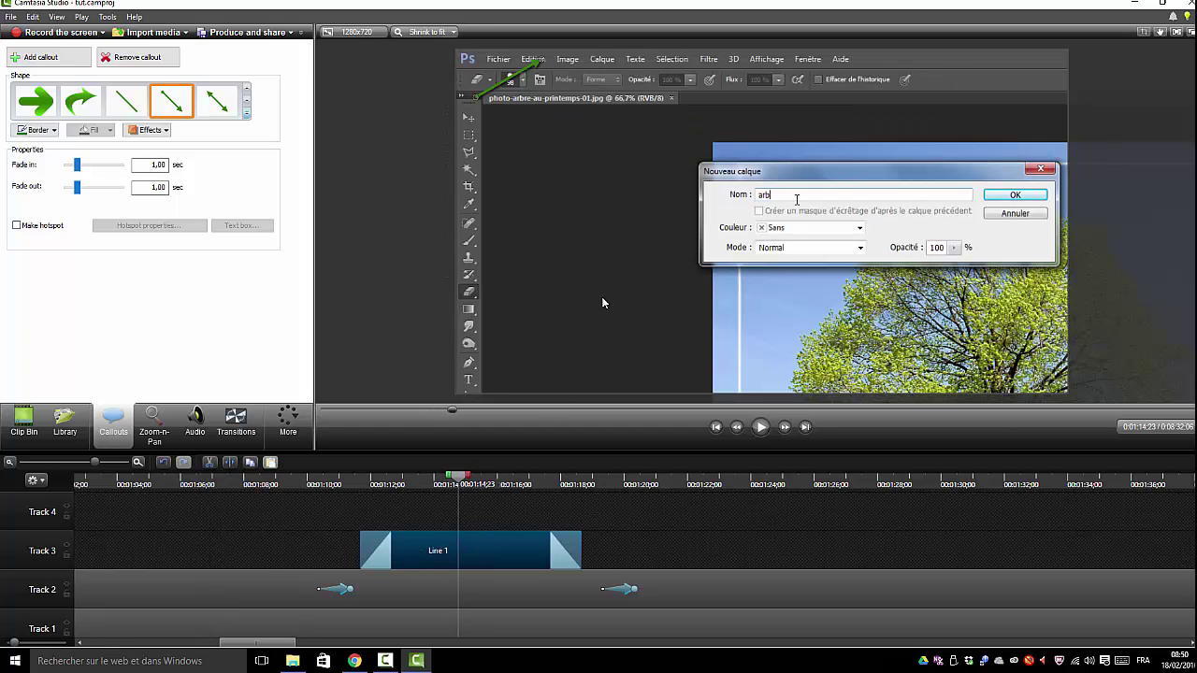
drag(508, 78, 710, 218)
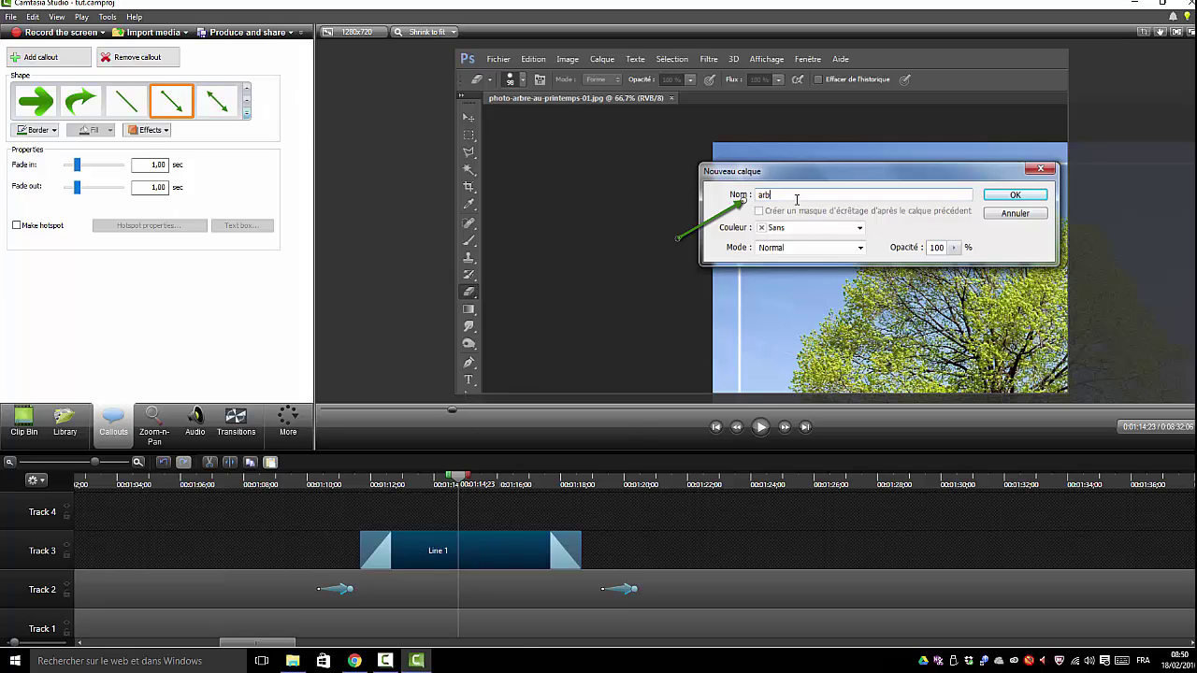
Add a text callout reading "rentrer le nom du calque" at 0:01:14;23 and place it beside the Nouveau calque dialog, below the arrow.
click(679, 538)
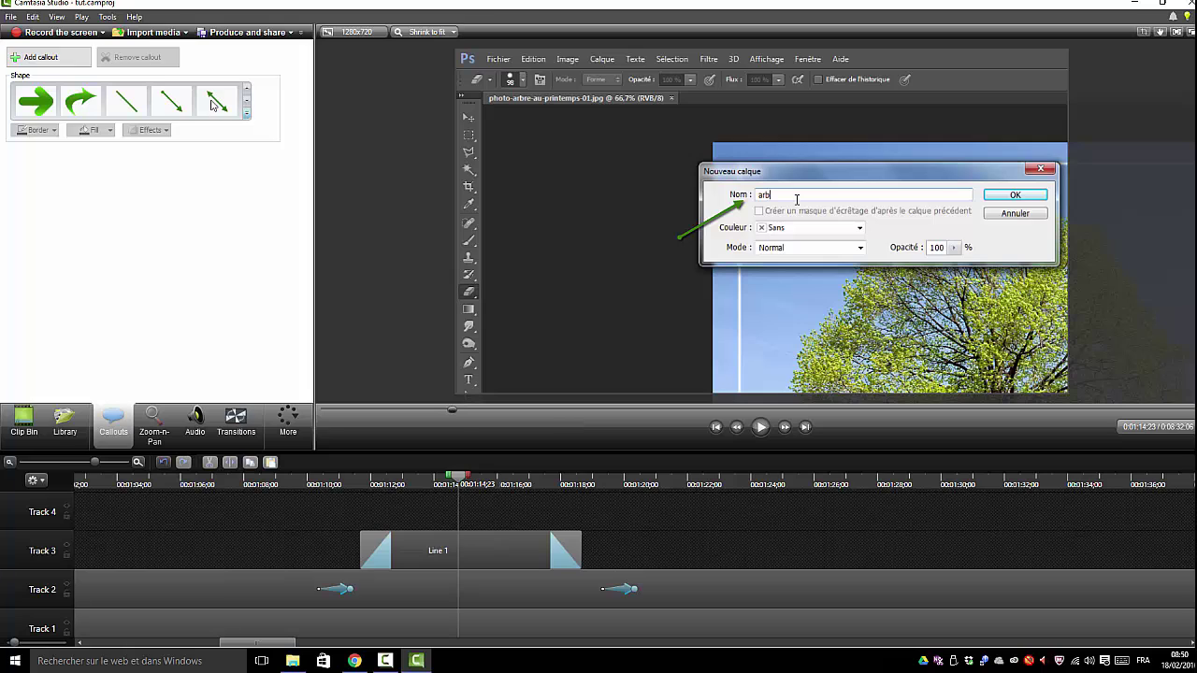
click(245, 116)
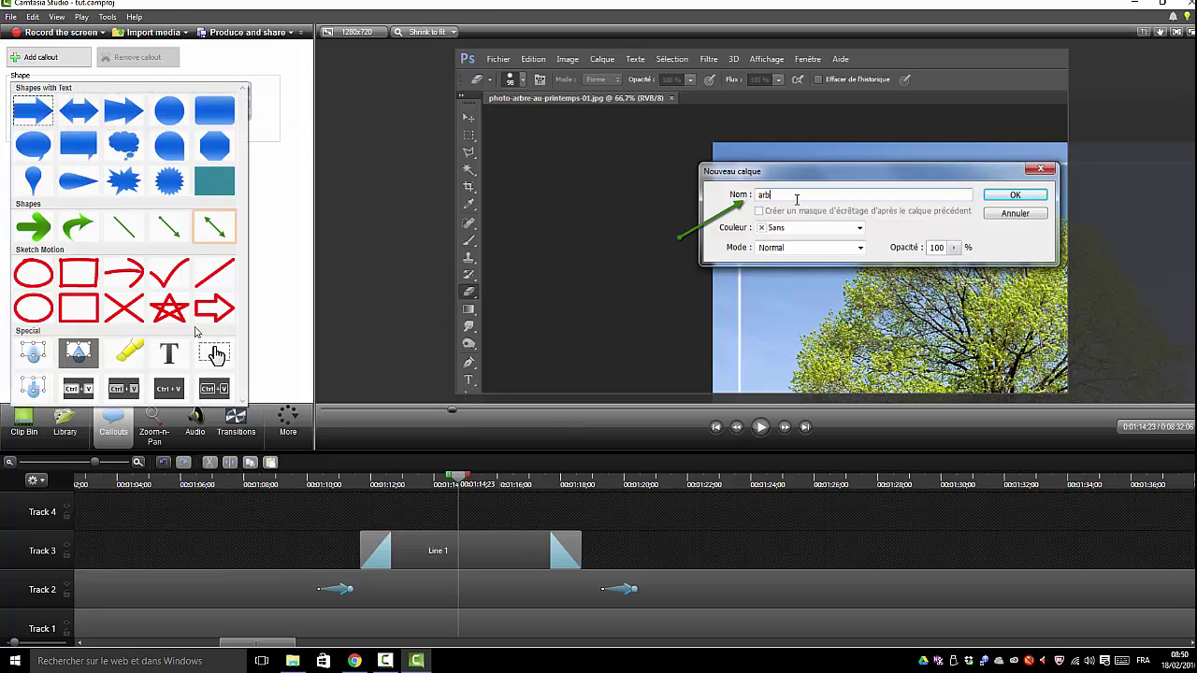
click(173, 355)
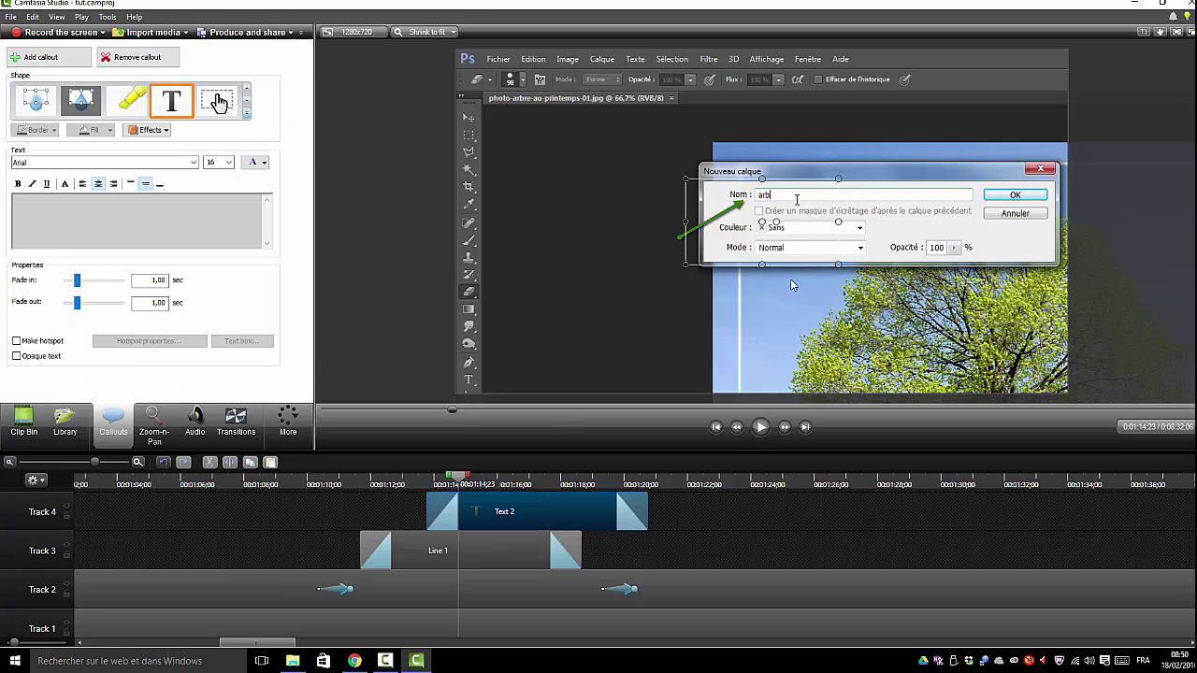
drag(814, 248, 627, 317)
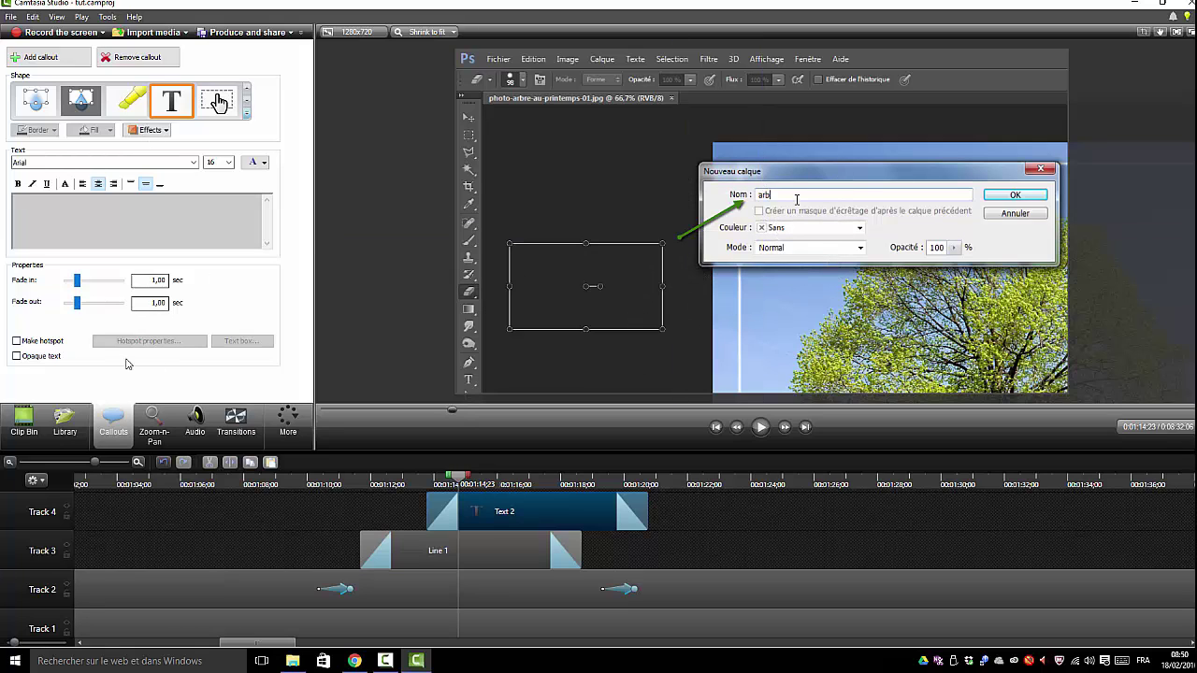
click(51, 225)
text(rentre)
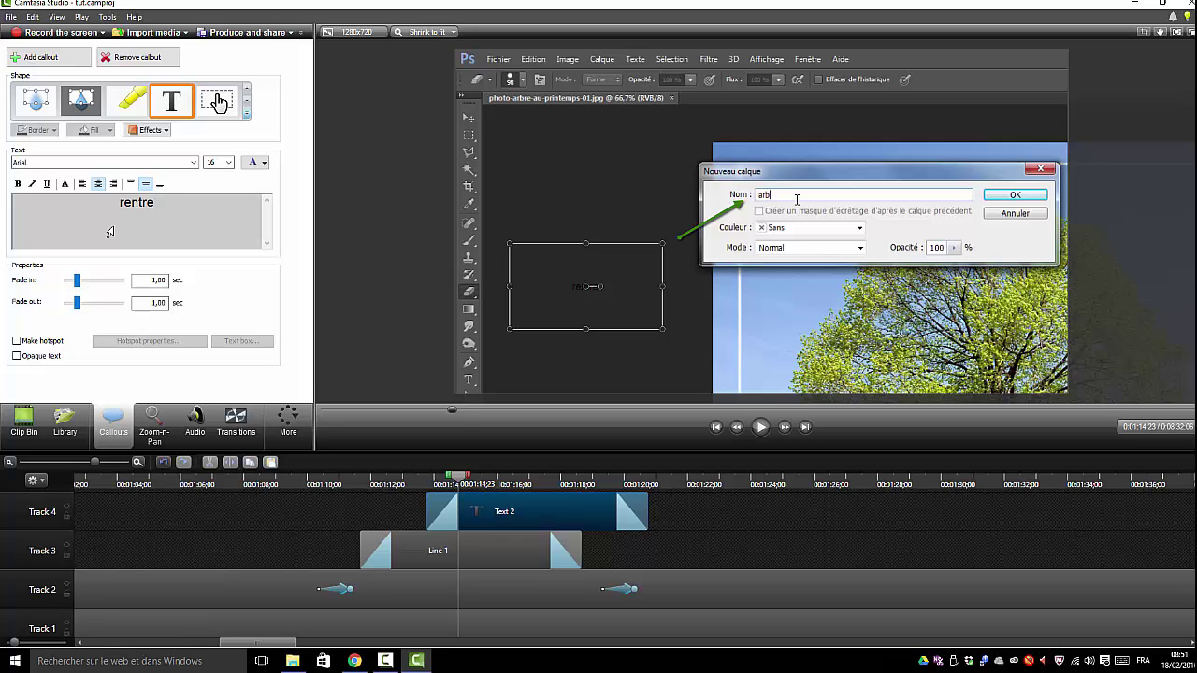
text(r le nom du c)
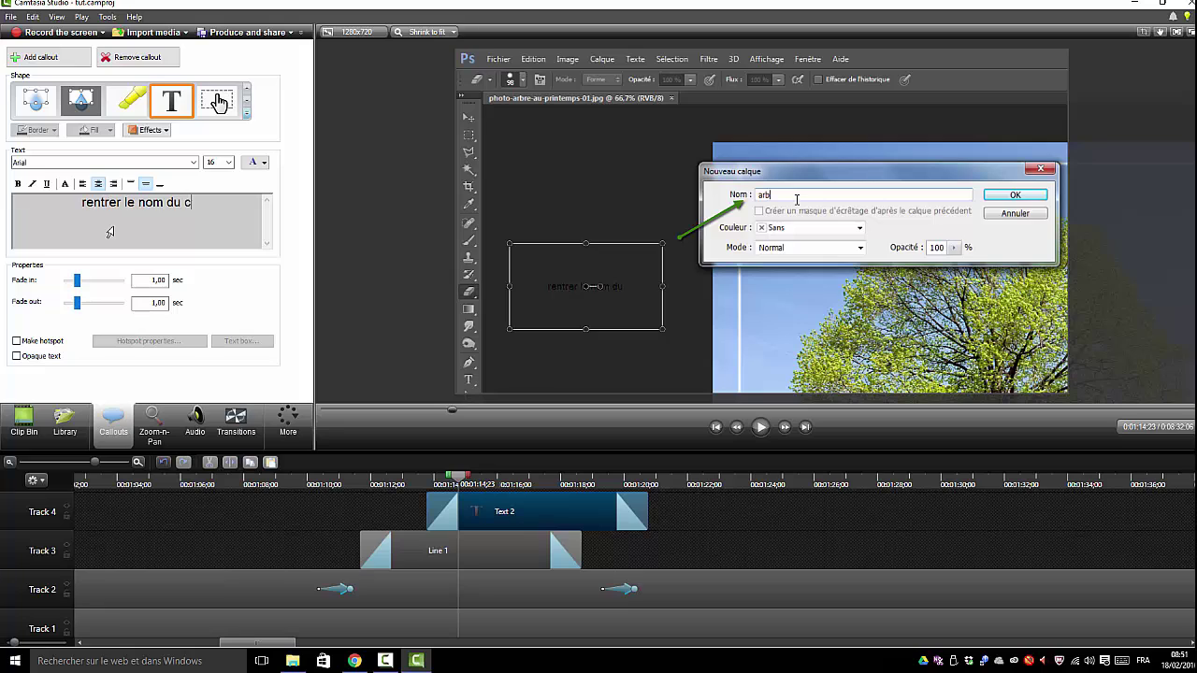
text(alque)
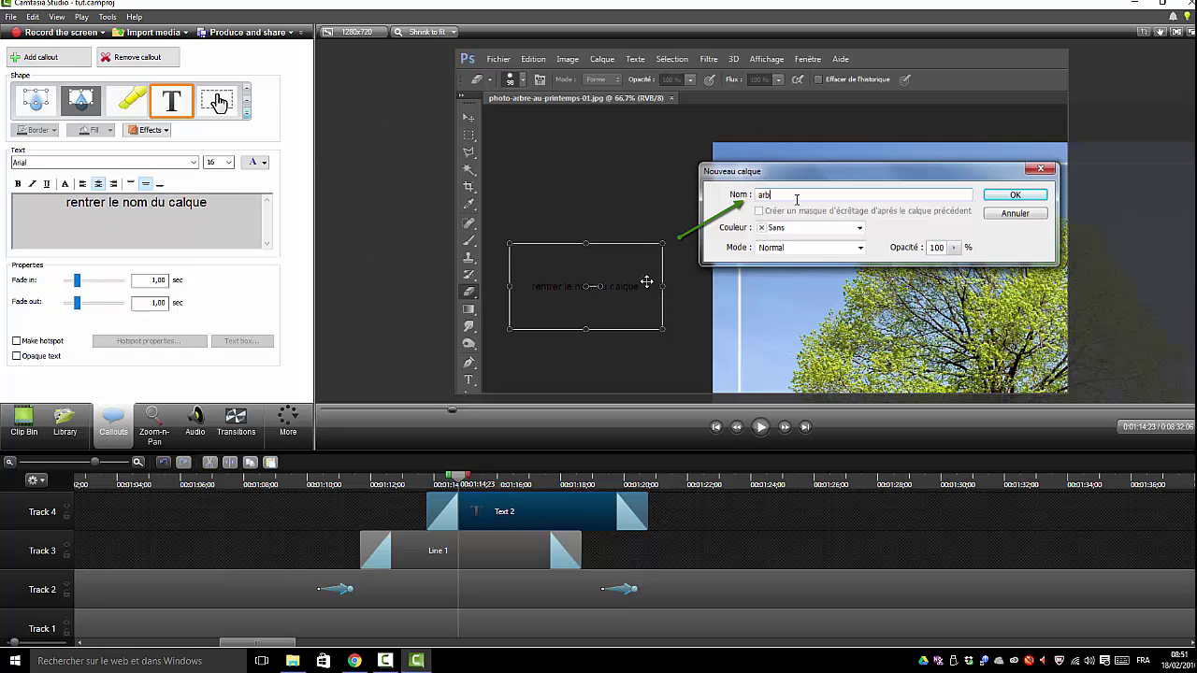
Format the callout text in white at size 22 and position it at the tail of the arrow.
key(ctrl+a)
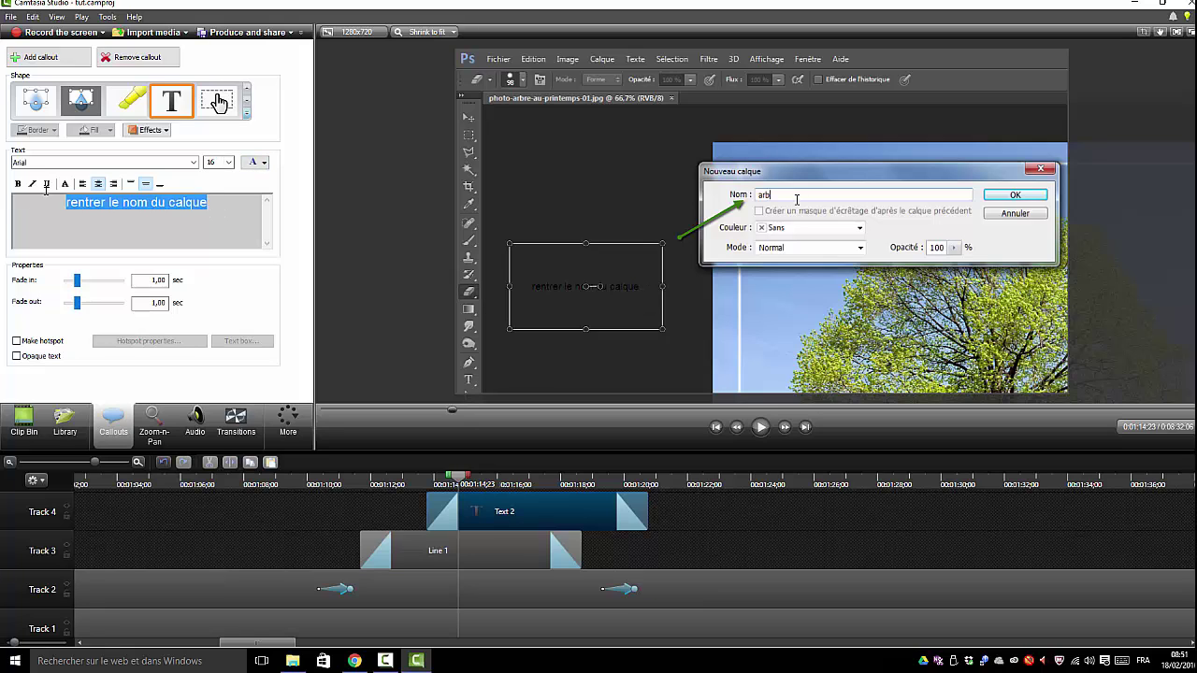
click(265, 163)
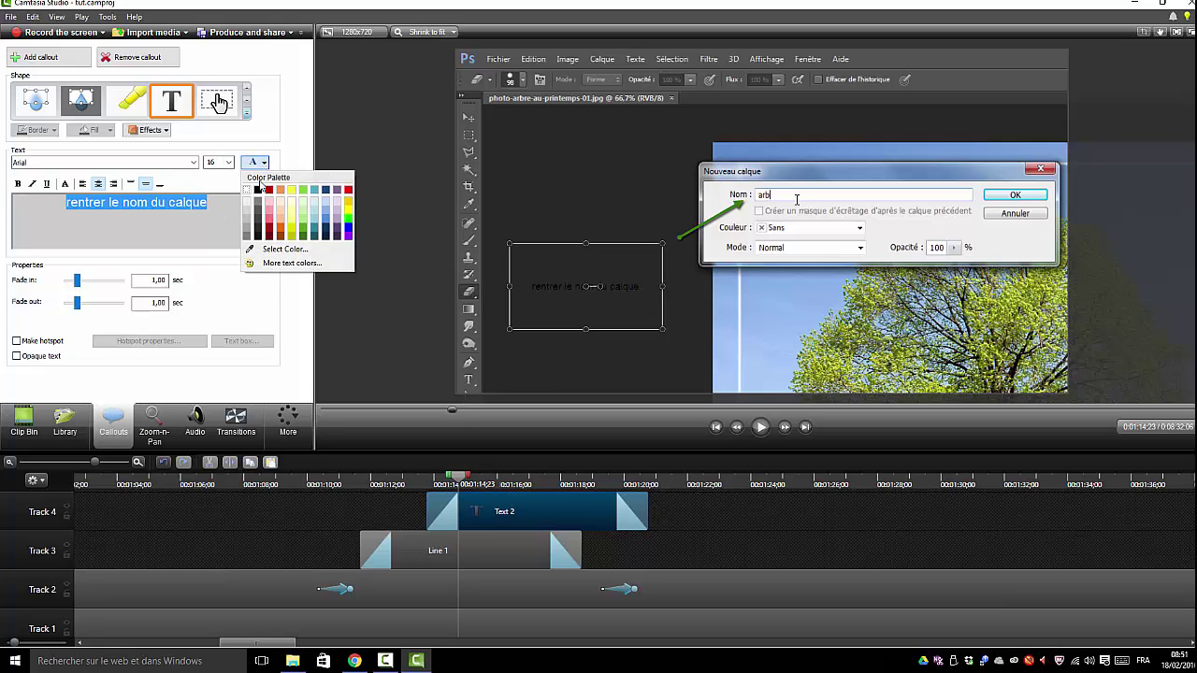
click(246, 192)
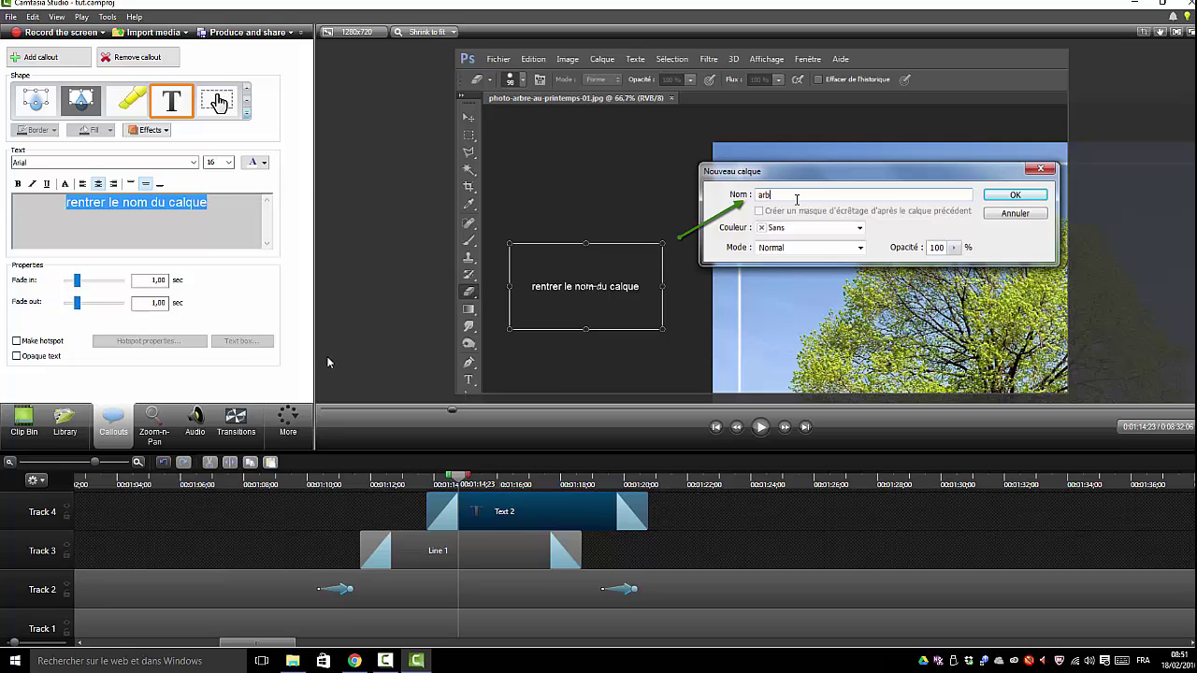
click(229, 163)
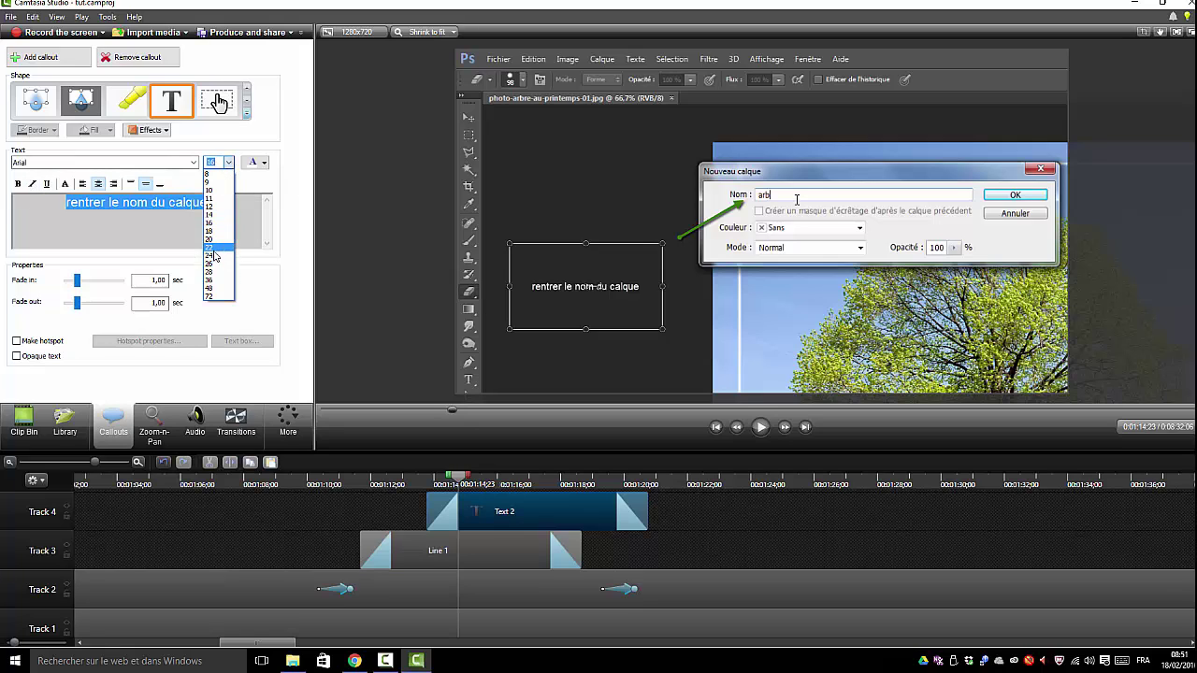
click(214, 256)
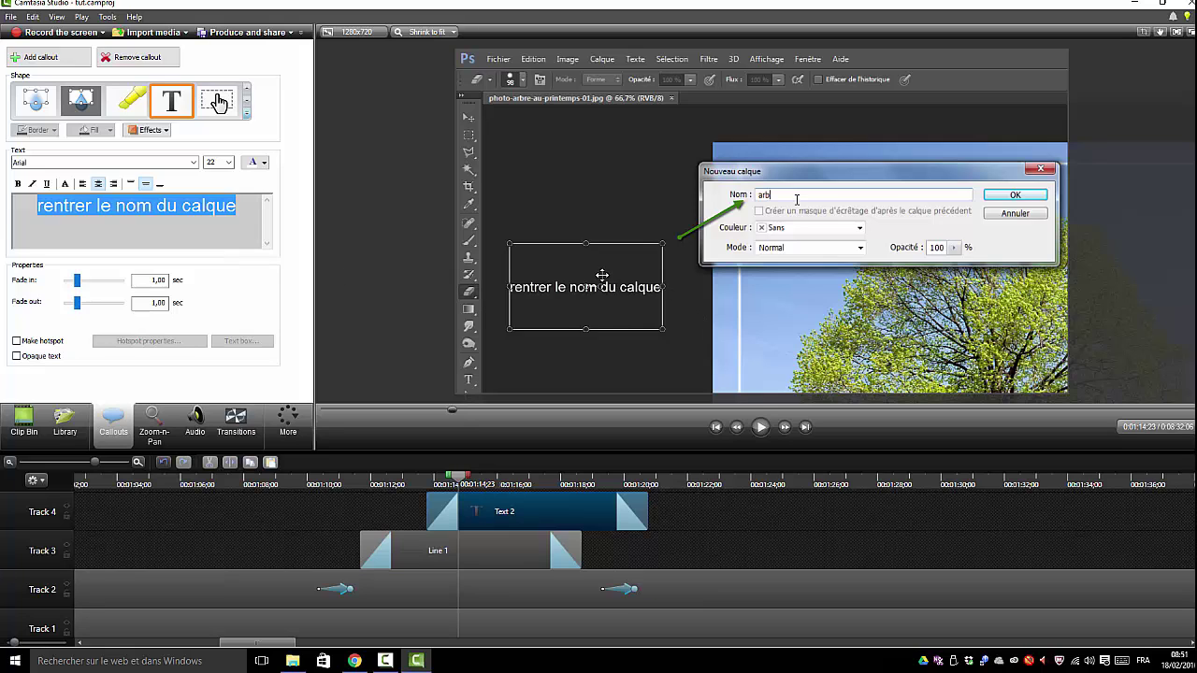
drag(603, 270, 614, 228)
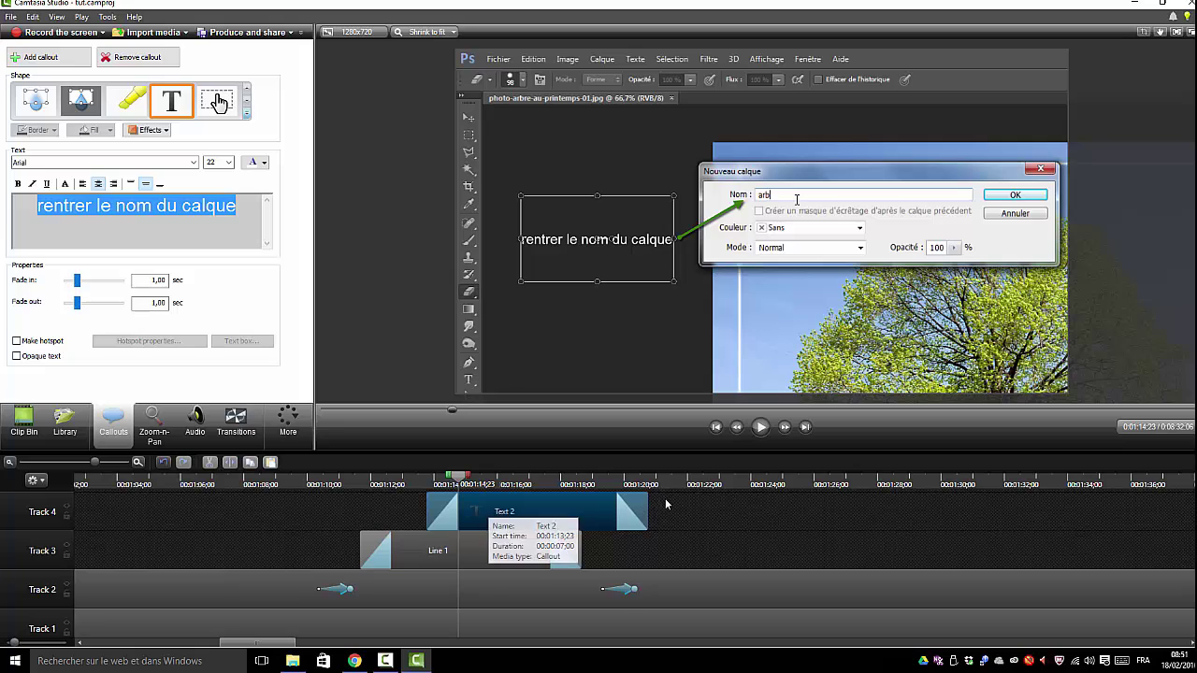
Shorten the text callout on Track 4 to end slightly before the arrow callout, and scrub through that section to preview it.
drag(465, 485, 539, 485)
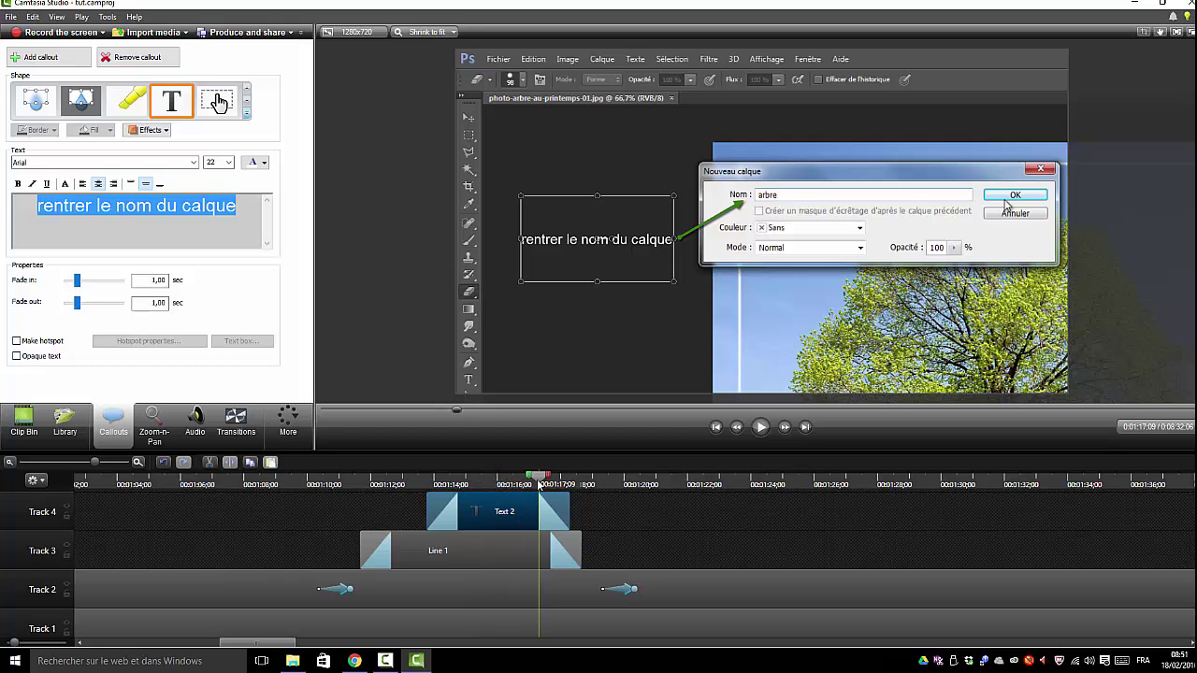
click(417, 373)
drag(471, 480, 548, 490)
Add a White Outline Keystrokes callout at 0:01:11;20 and place it on the dark area beside the Nouveau calque dialog.
click(361, 485)
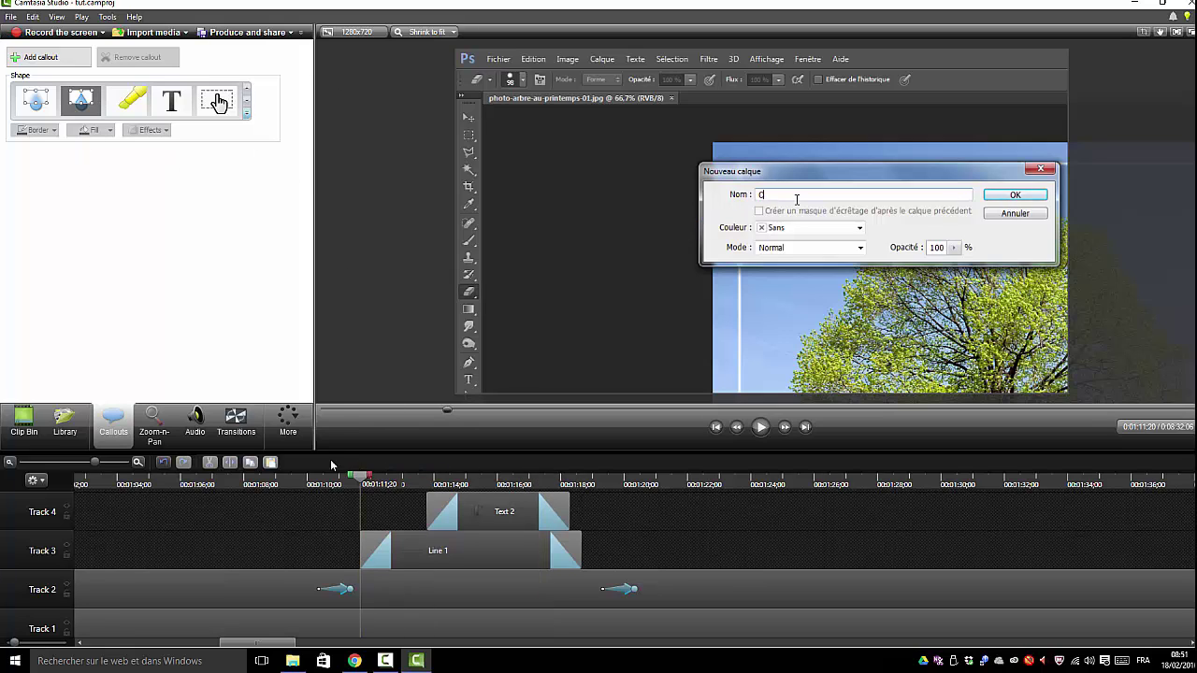
click(247, 113)
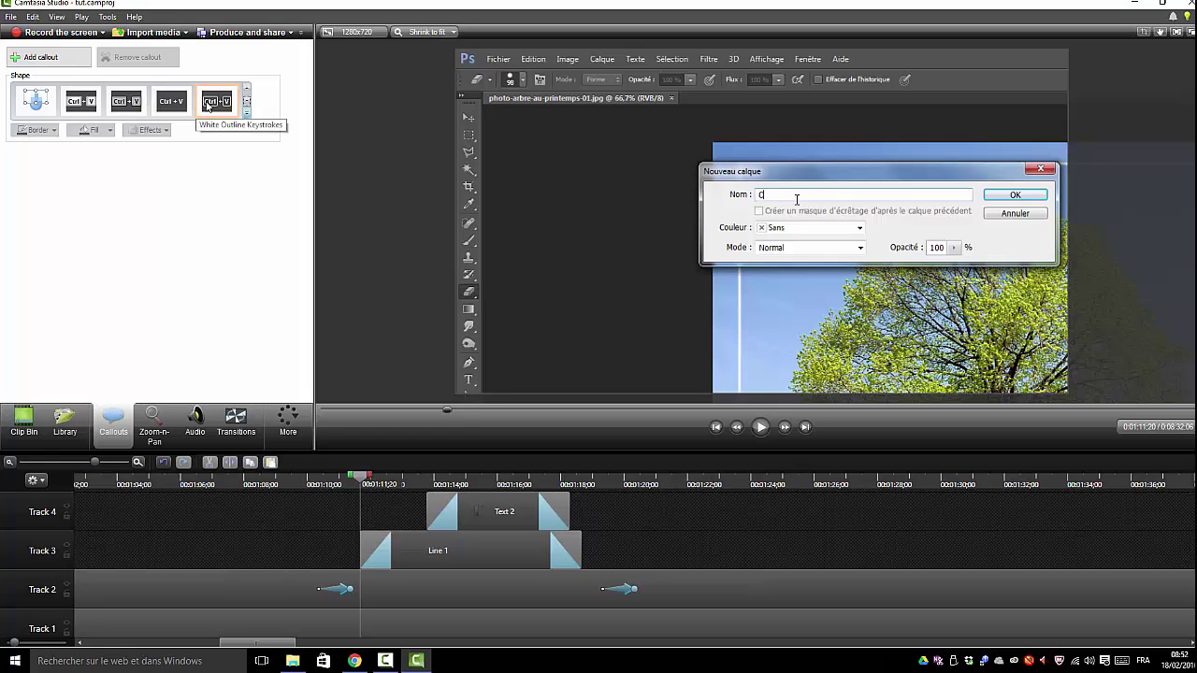
click(207, 101)
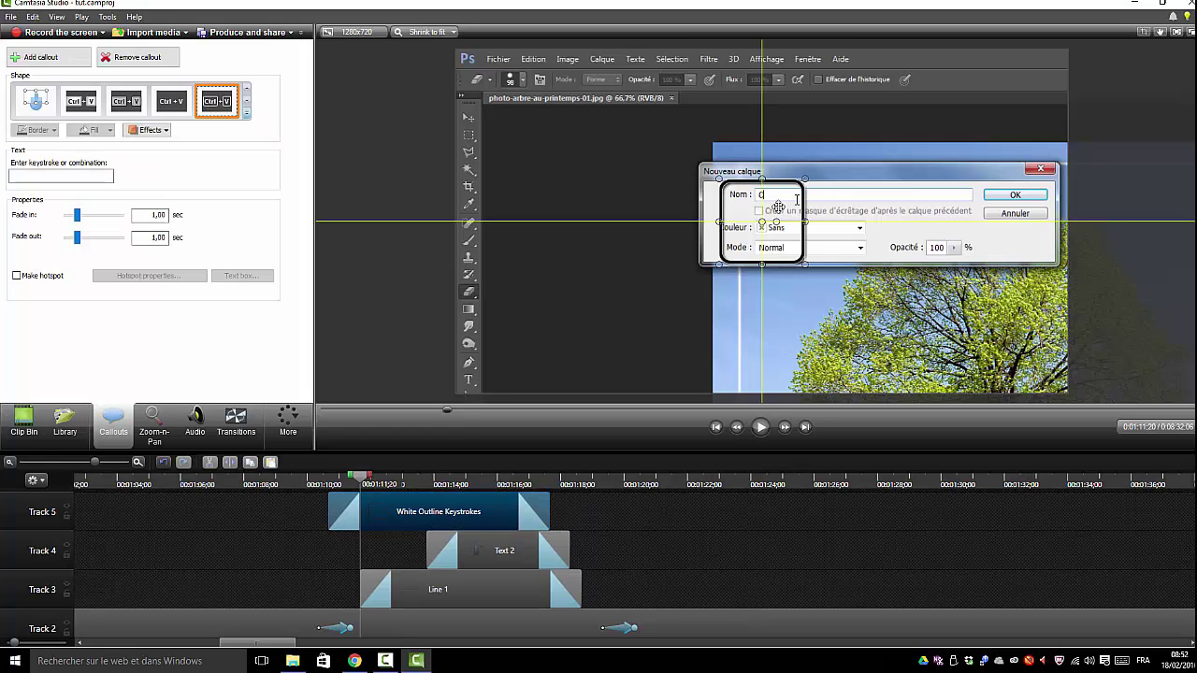
drag(778, 207, 613, 206)
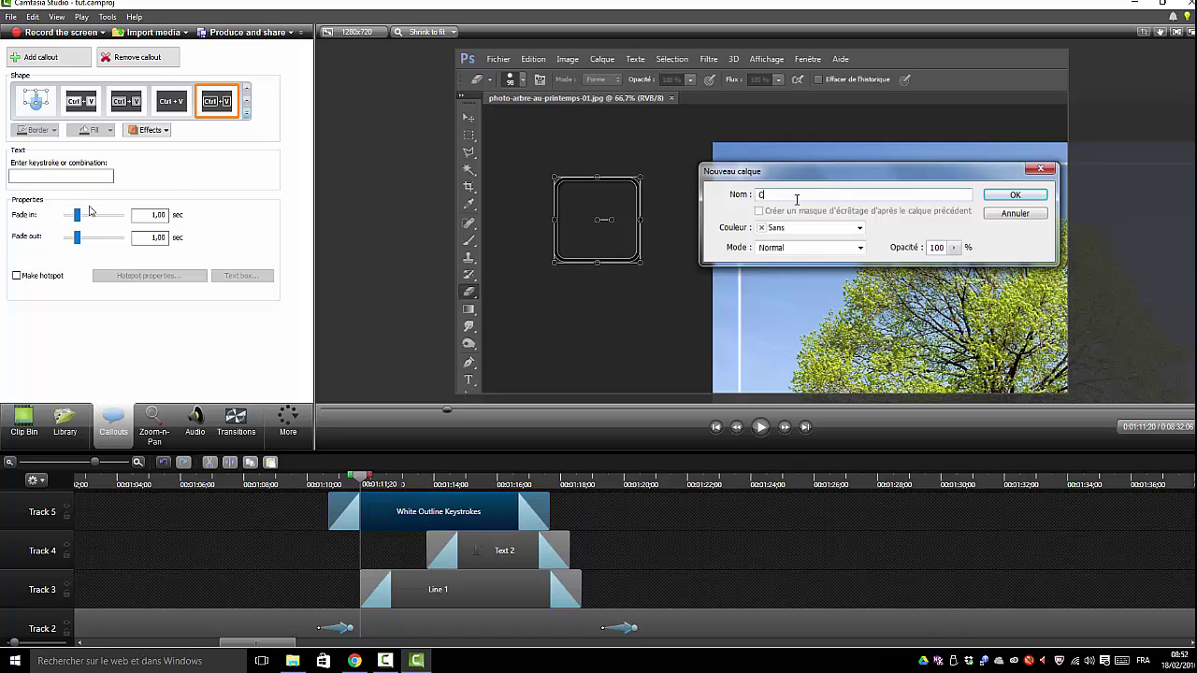
Try Shift+C and L as the keystrokes displayed in the keystroke callout.
click(62, 175)
key(shift+c)
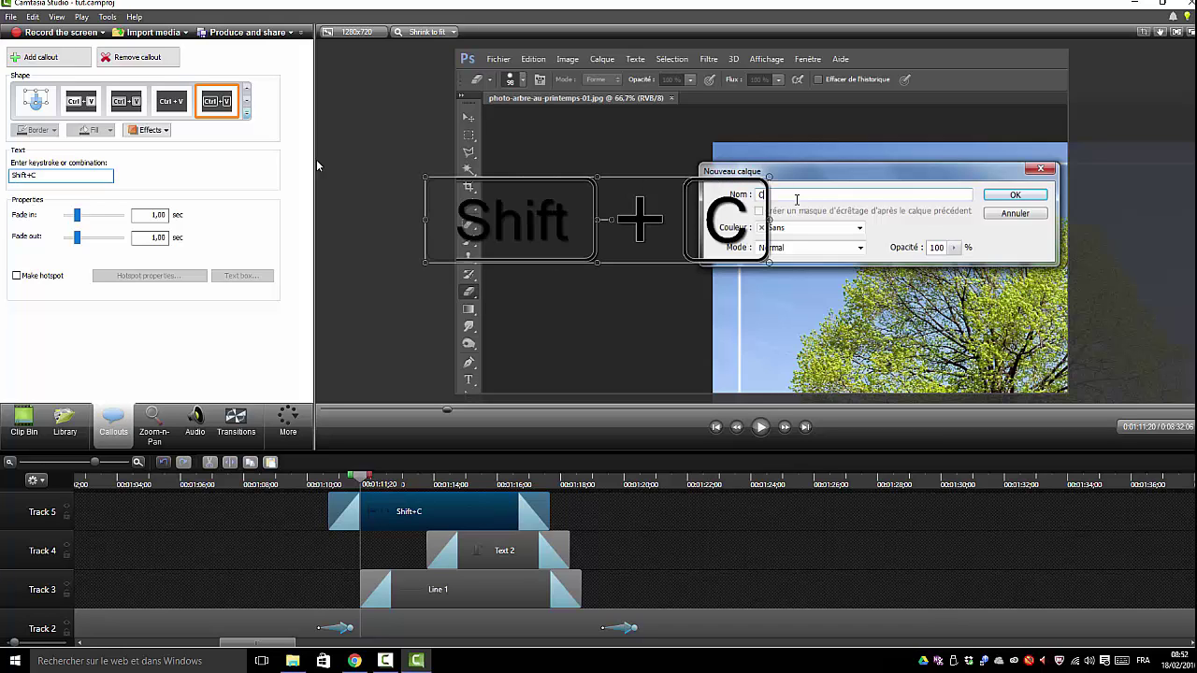
key(r)
key(l)
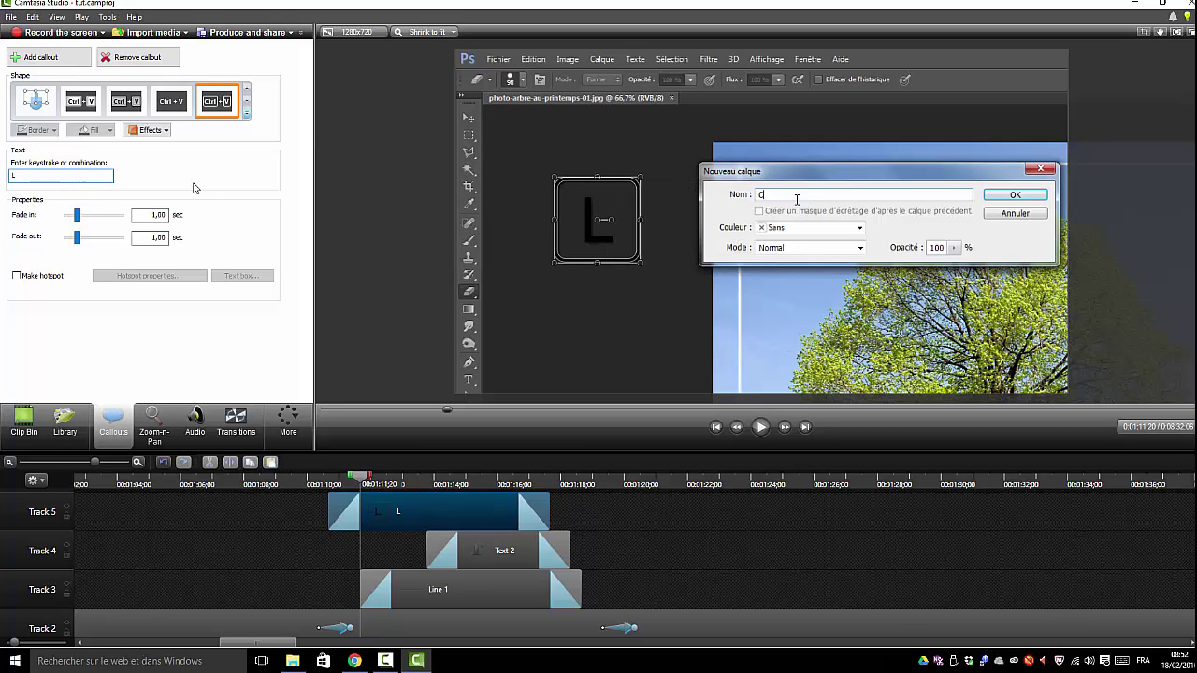
click(37, 178)
click(377, 278)
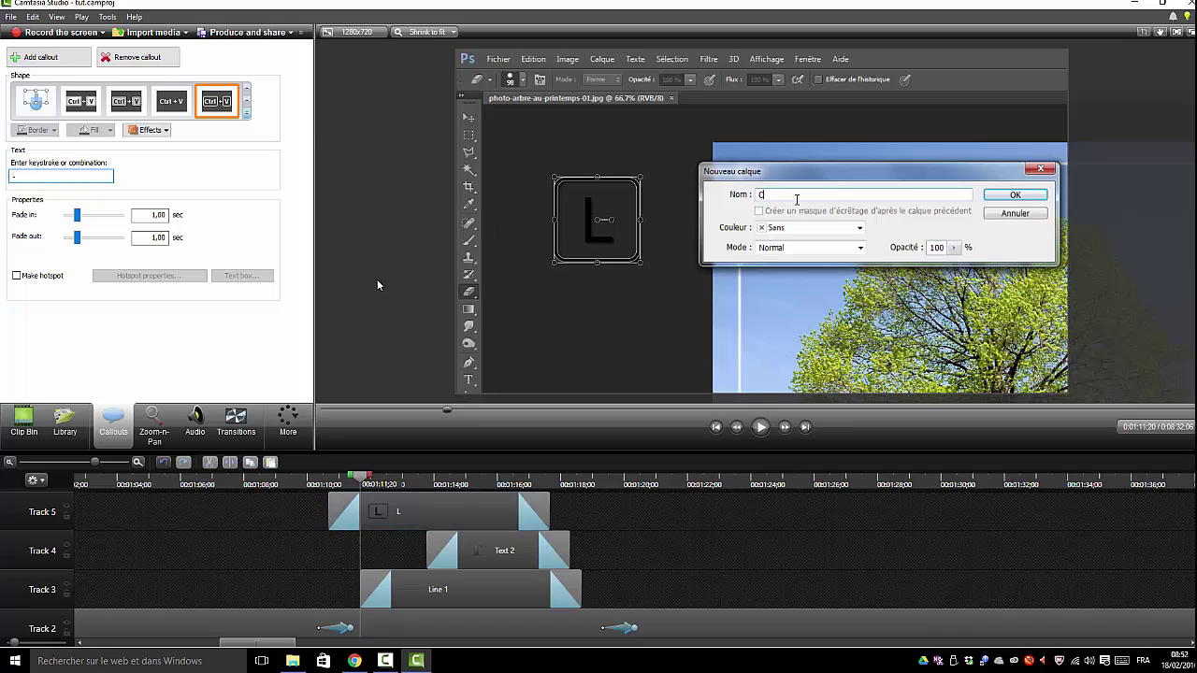
click(584, 234)
click(33, 179)
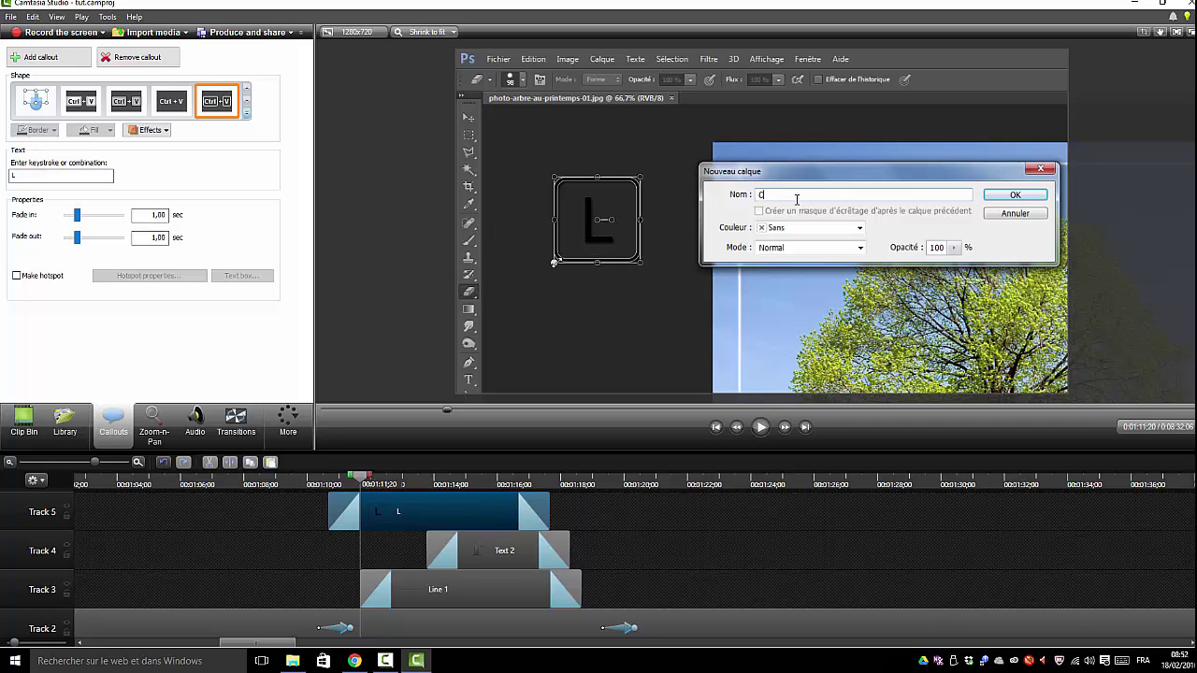
Enlarge the keystroke callout slightly and set its keystroke to Ctrl.
mouse_move(531, 279)
mouse_down()
mouse_move(499, 296)
mouse_move(520, 290)
mouse_up()
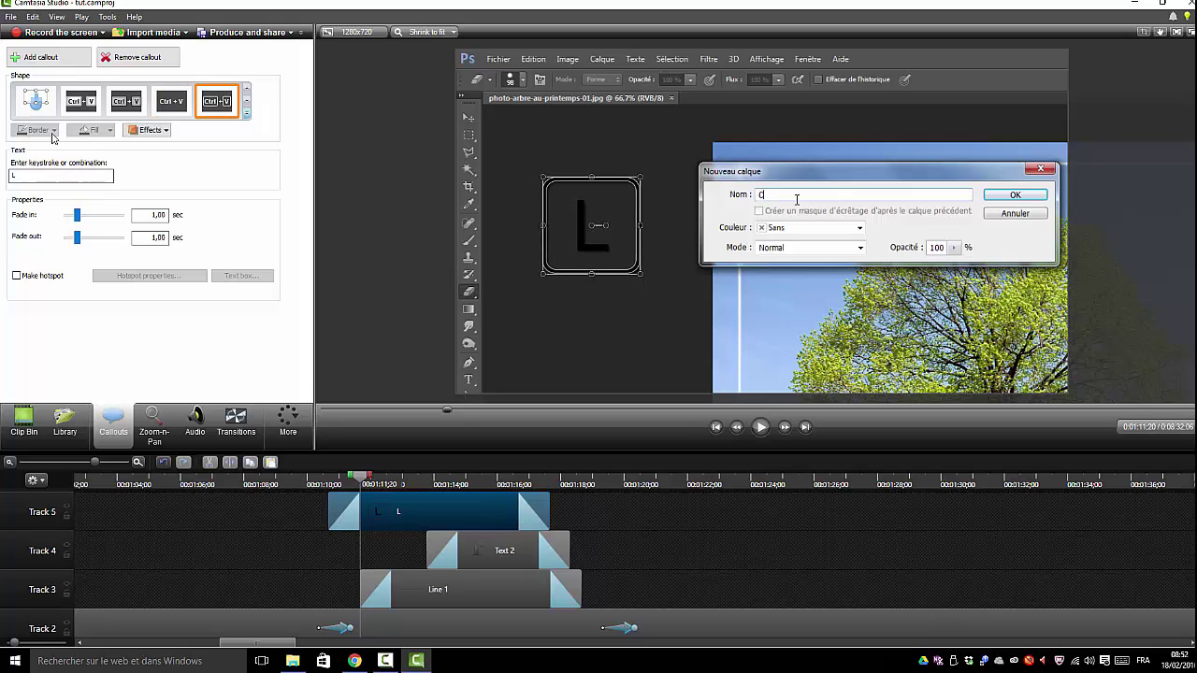
click(39, 176)
key(BackSpace)
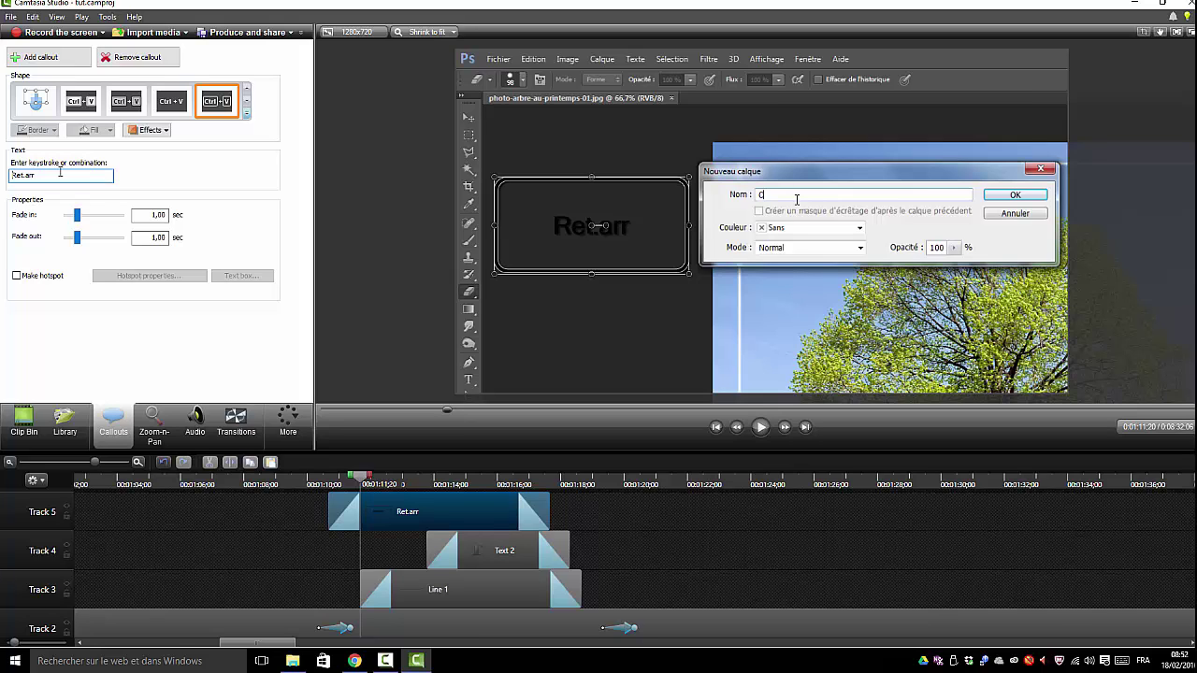
key(ctrl)
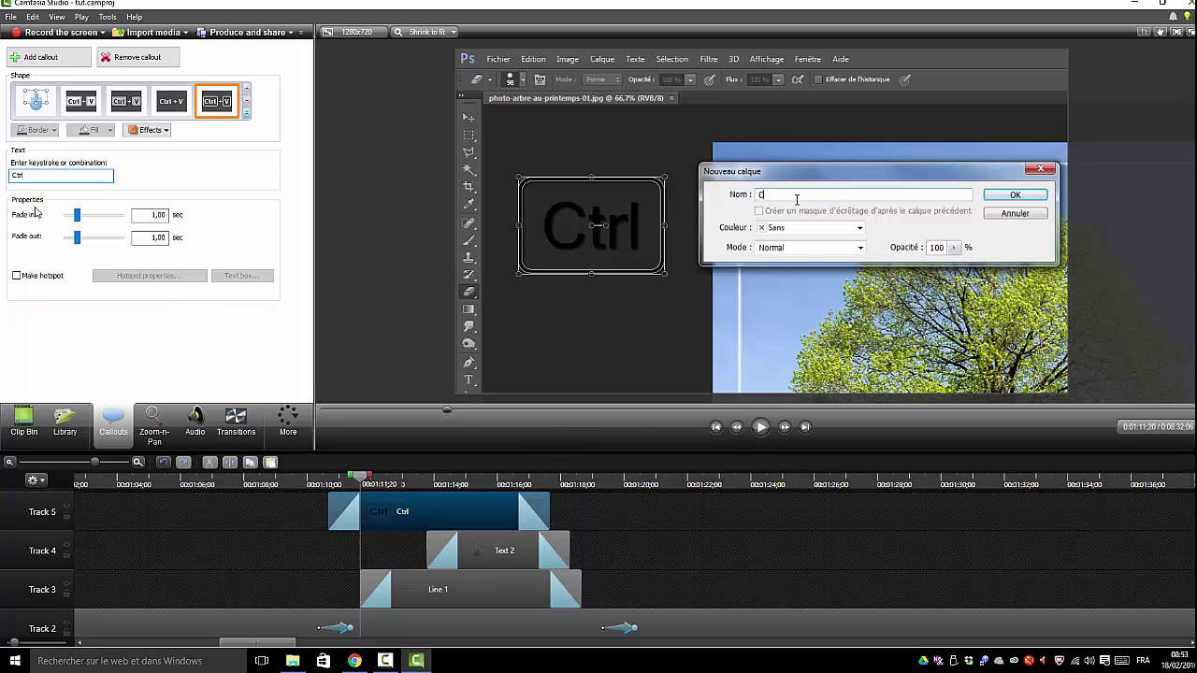
Shift the Ctrl keystroke callout on Track 5 to end together with the text callout, and place it below the text "rentrer le nom du calque".
click(563, 323)
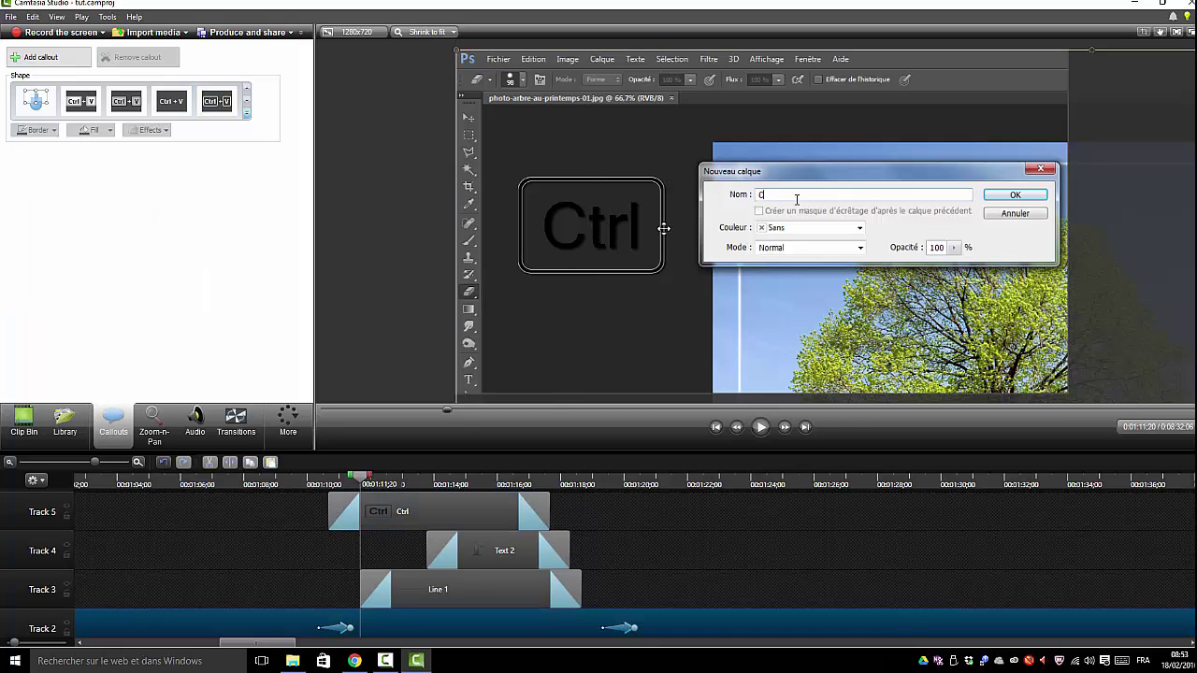
click(591, 227)
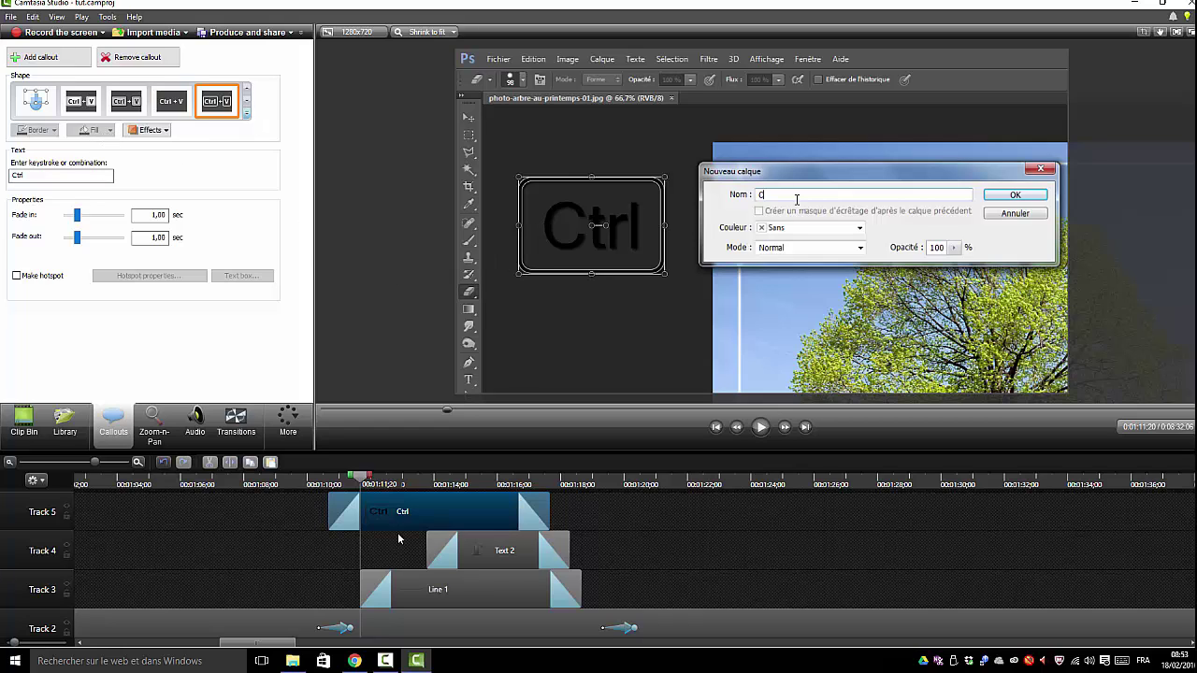
mouse_move(351, 505)
mouse_down()
mouse_move(329, 505)
mouse_move(378, 502)
mouse_move(361, 506)
mouse_up()
drag(491, 510, 508, 510)
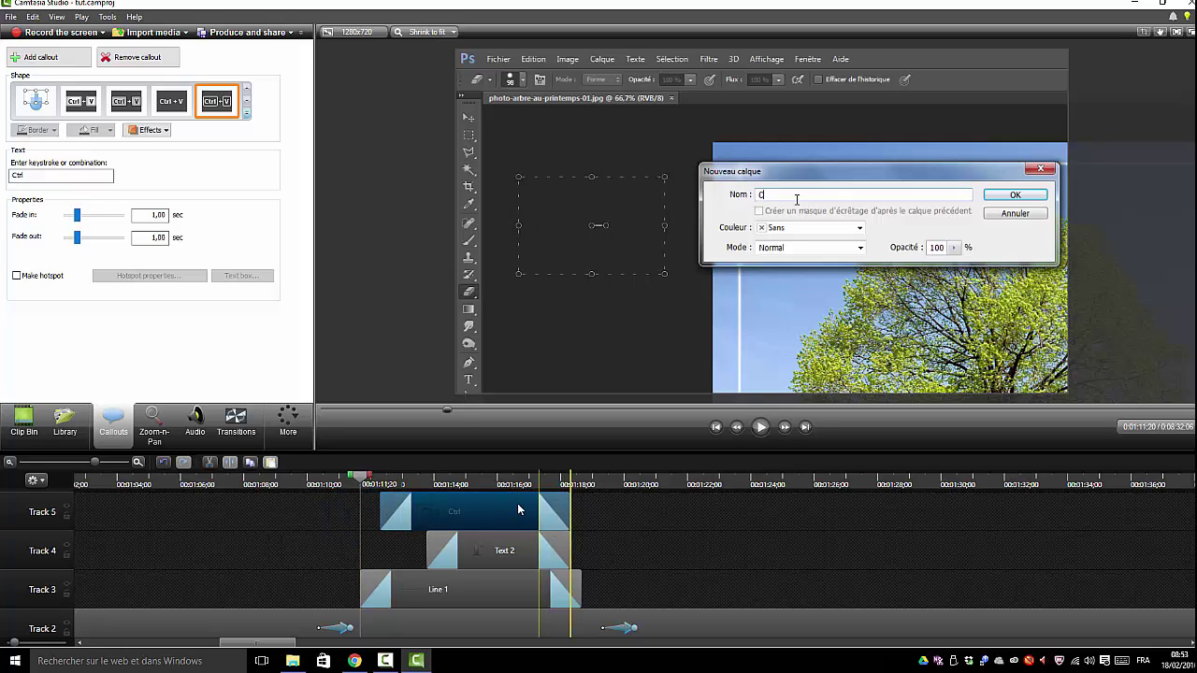
drag(366, 479, 476, 487)
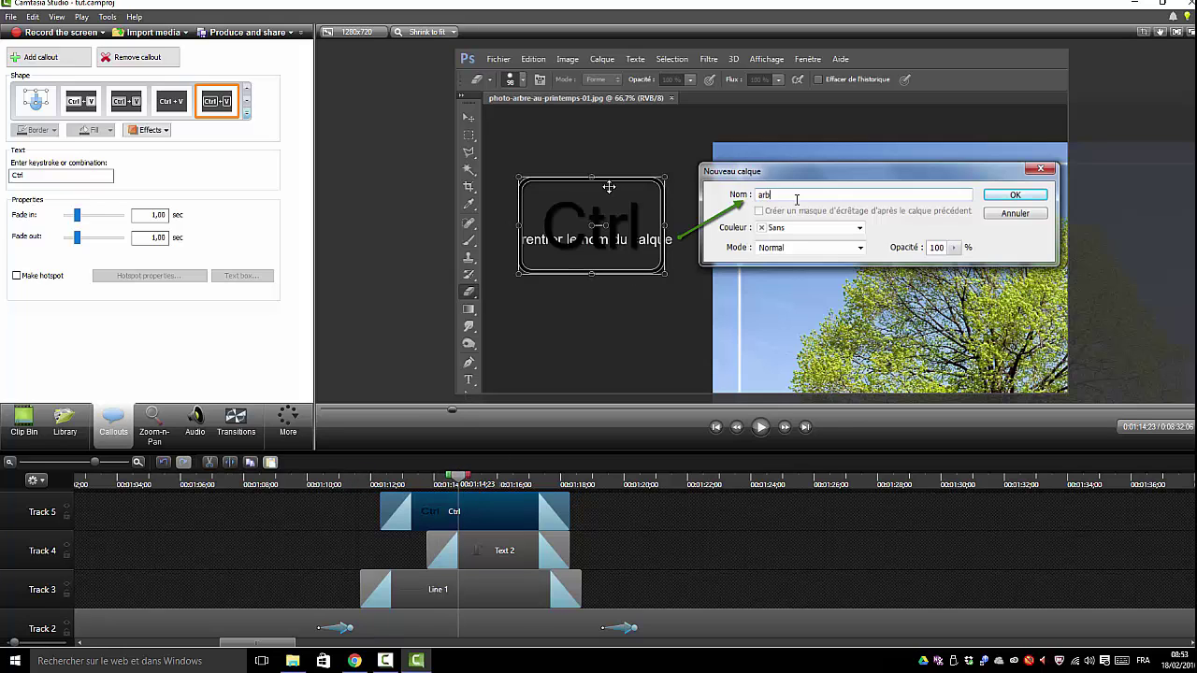
drag(609, 187, 611, 279)
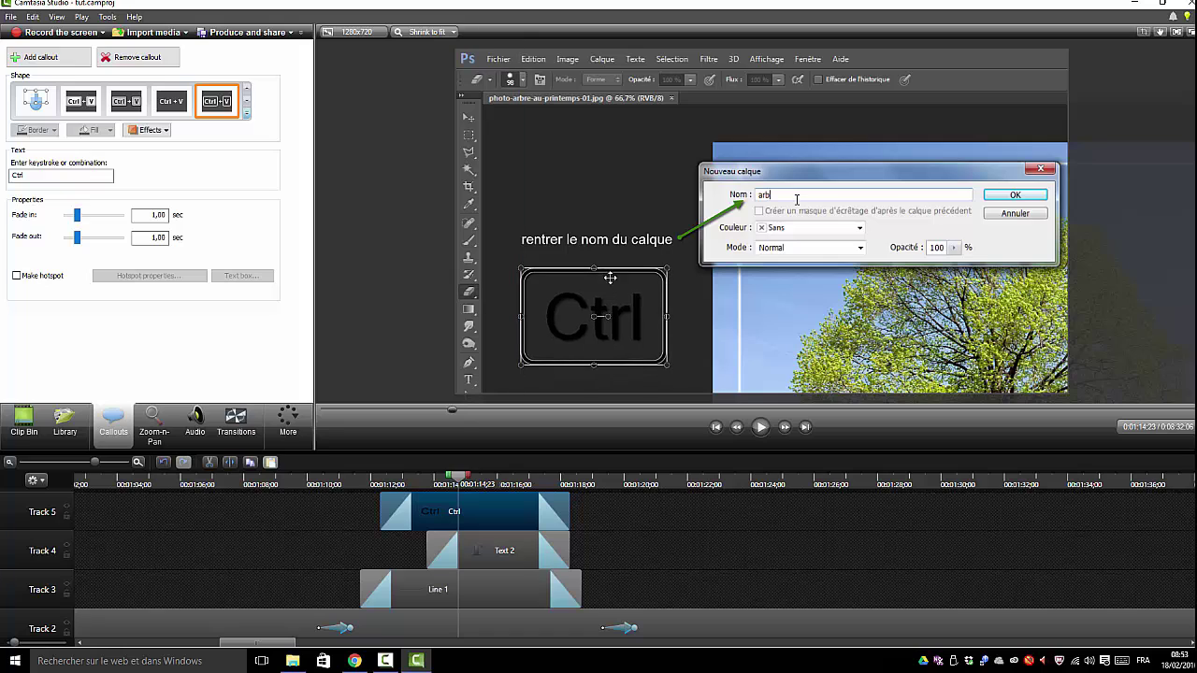
mouse_move(459, 481)
mouse_down()
mouse_move(538, 485)
mouse_move(397, 483)
mouse_move(550, 483)
mouse_move(458, 482)
mouse_up()
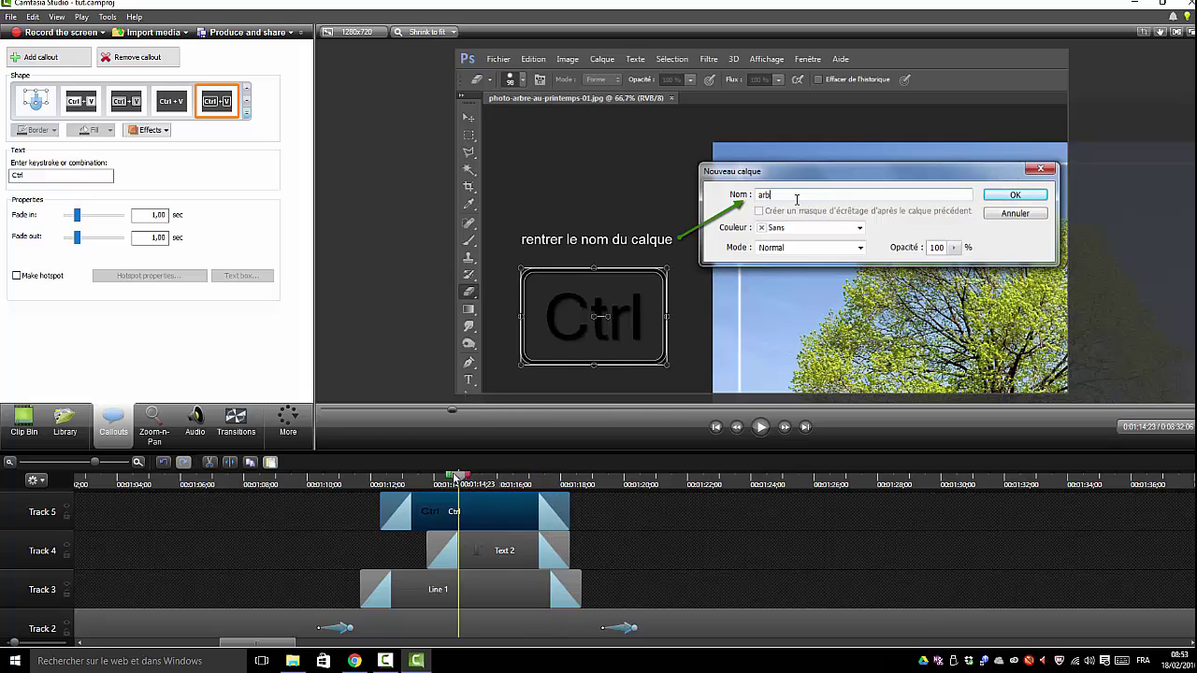
Change the Ctrl keystroke callout into a red Sketch Motion Oval and place it around the Nom field of the Nouveau calque dialog.
click(246, 115)
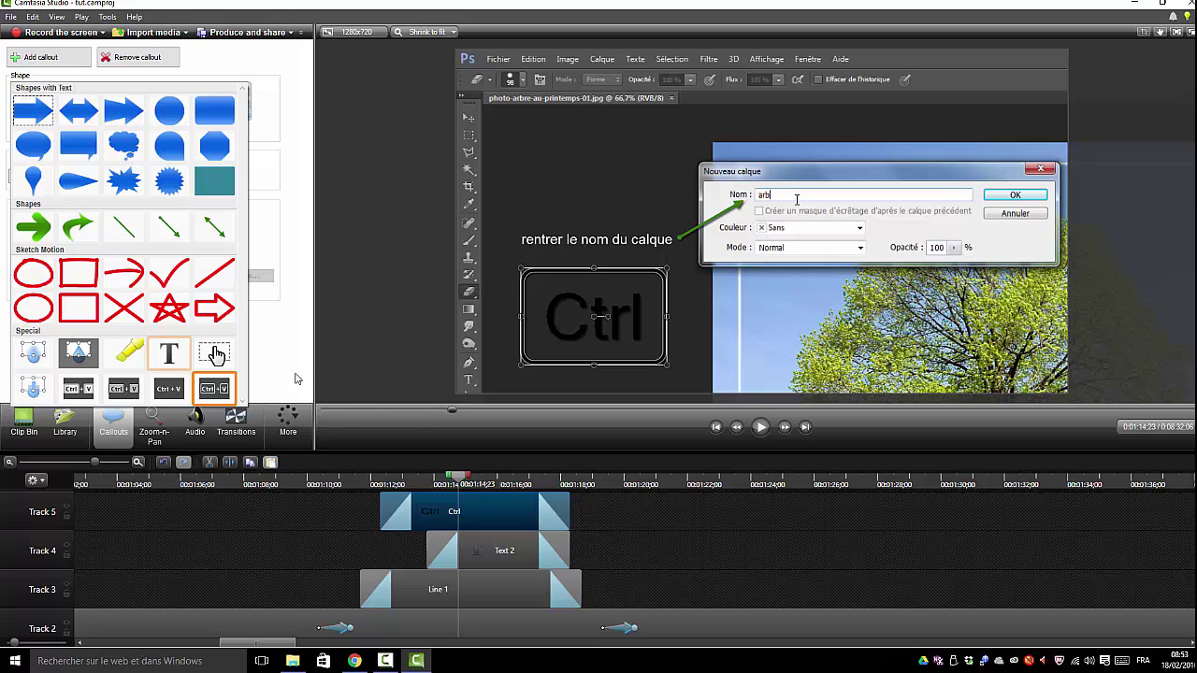
click(34, 275)
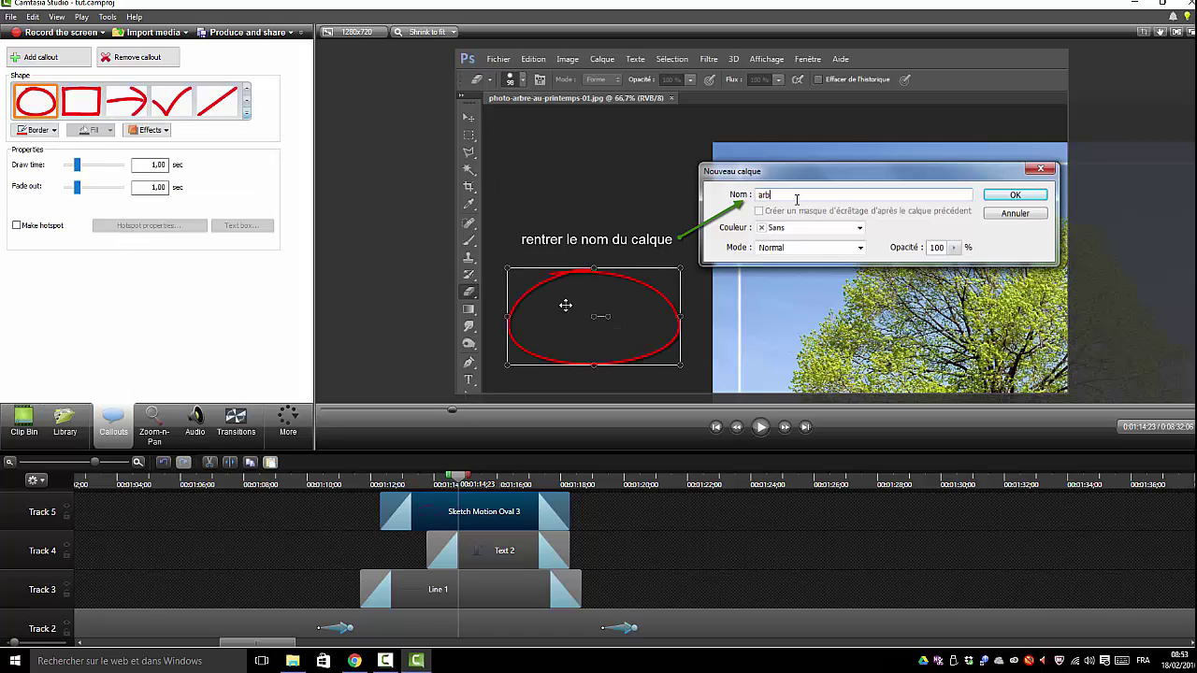
drag(610, 292, 831, 159)
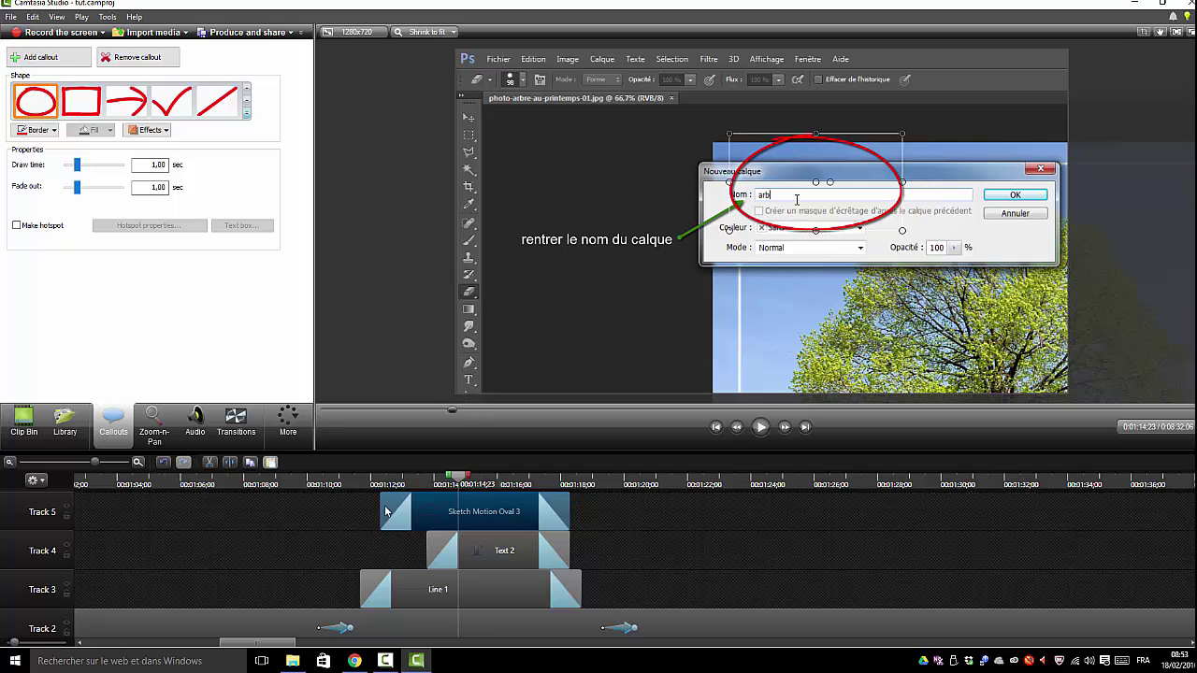
mouse_move(487, 513)
mouse_down()
mouse_move(543, 510)
mouse_move(435, 506)
mouse_move(491, 508)
mouse_up()
drag(456, 484, 481, 497)
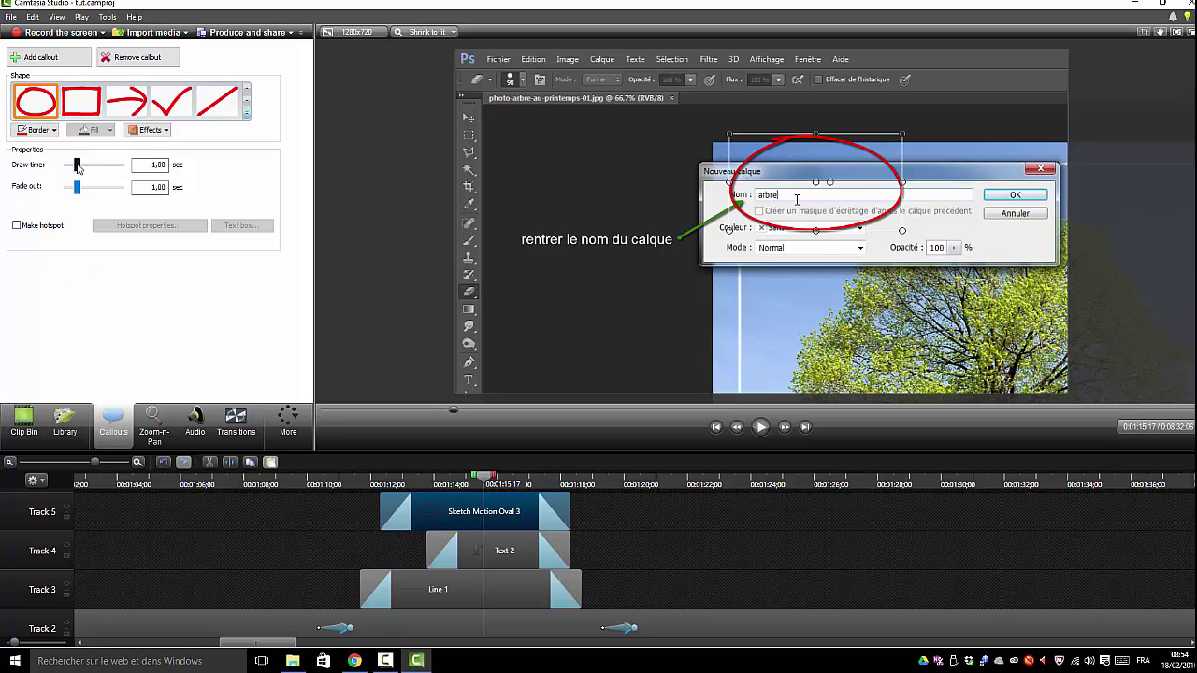
Set the oval callout's draw time to 0.63 sec and its fade out to 0.77 sec.
mouse_move(77, 165)
mouse_down()
mouse_move(134, 175)
mouse_move(75, 169)
mouse_move(109, 196)
mouse_move(103, 187)
mouse_up()
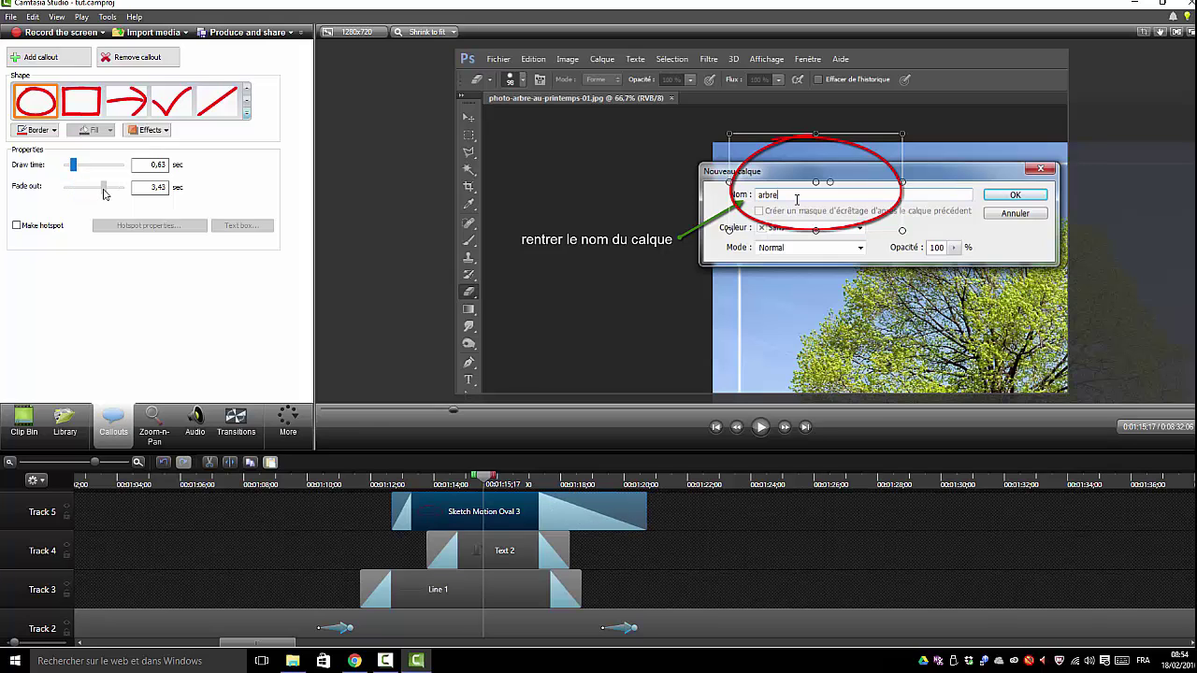
mouse_move(489, 479)
mouse_down()
mouse_move(655, 486)
mouse_move(510, 485)
mouse_up()
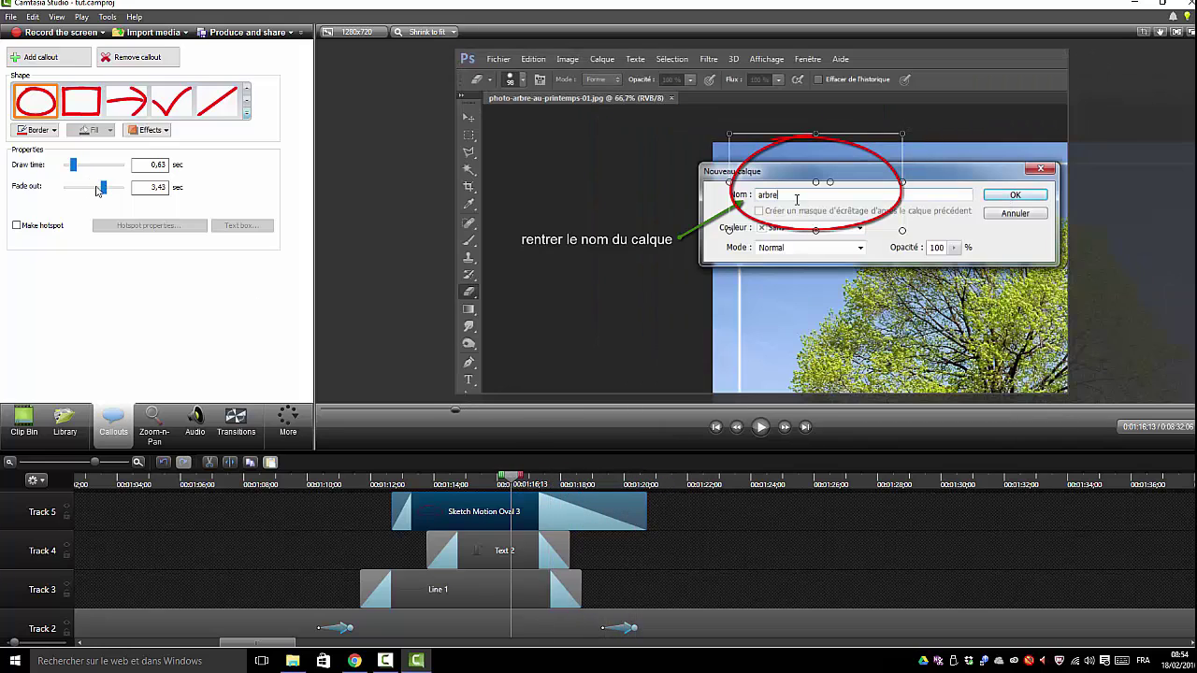
drag(103, 189, 77, 198)
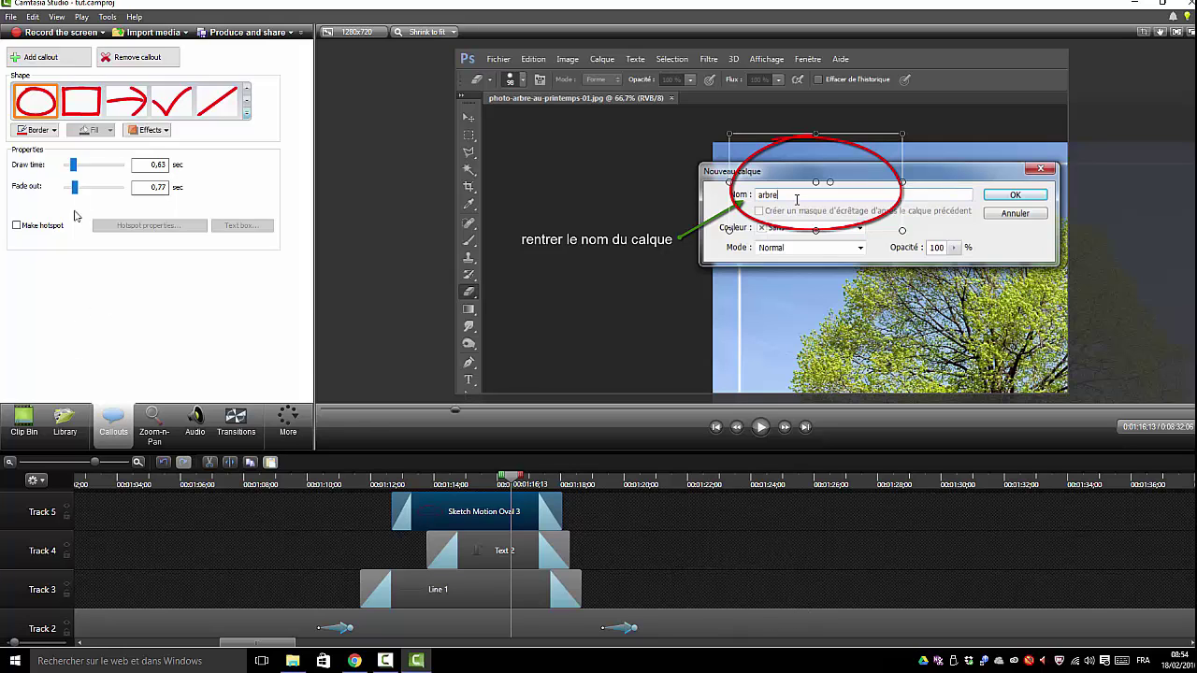
click(697, 526)
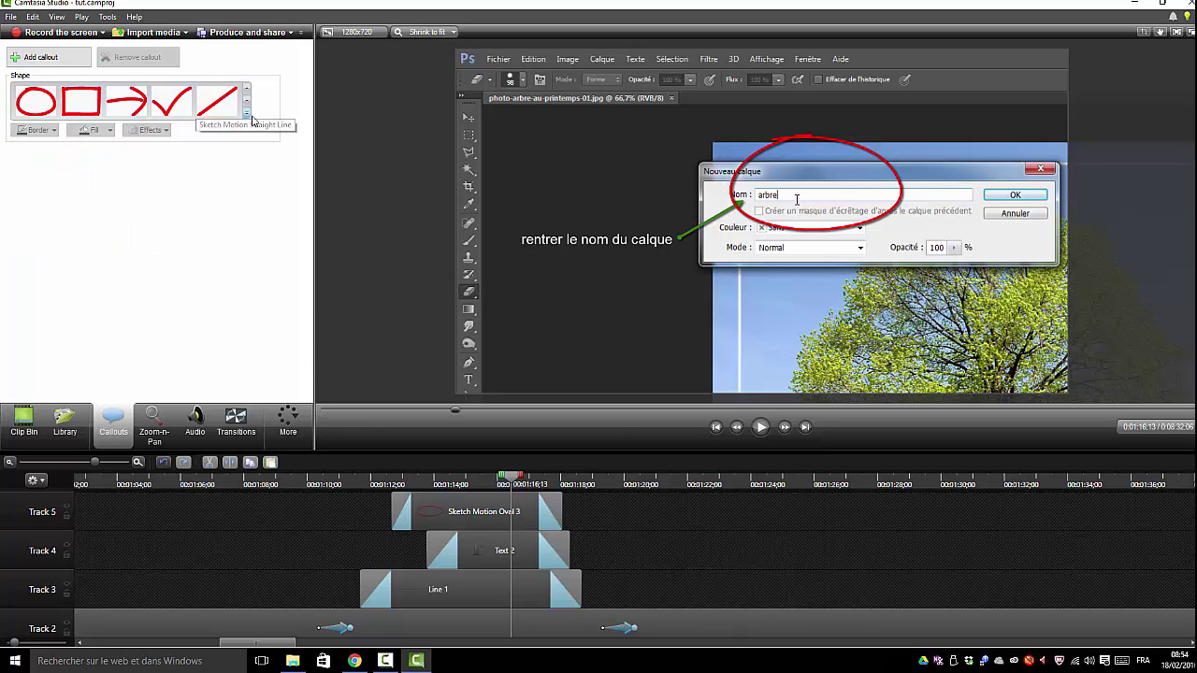
Browse the available callout shapes, and scrub between about 0:01:10 and 0:01:16 to preview the arrow, text and oval callouts.
click(246, 114)
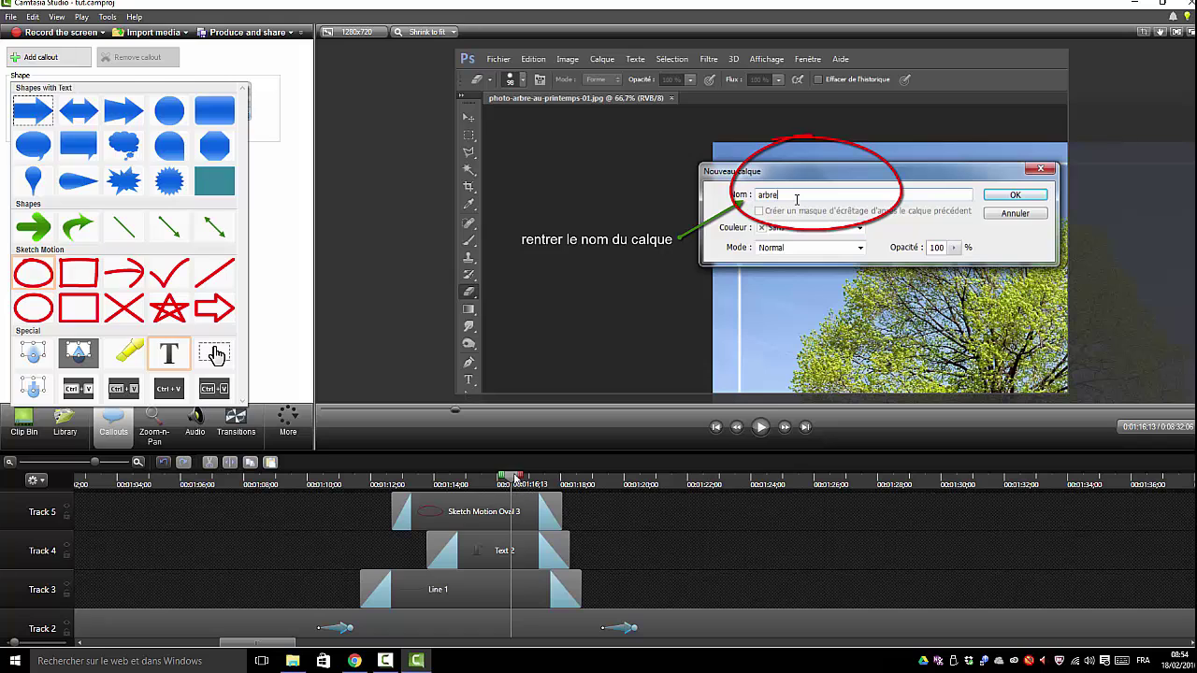
click(515, 475)
drag(501, 481, 457, 500)
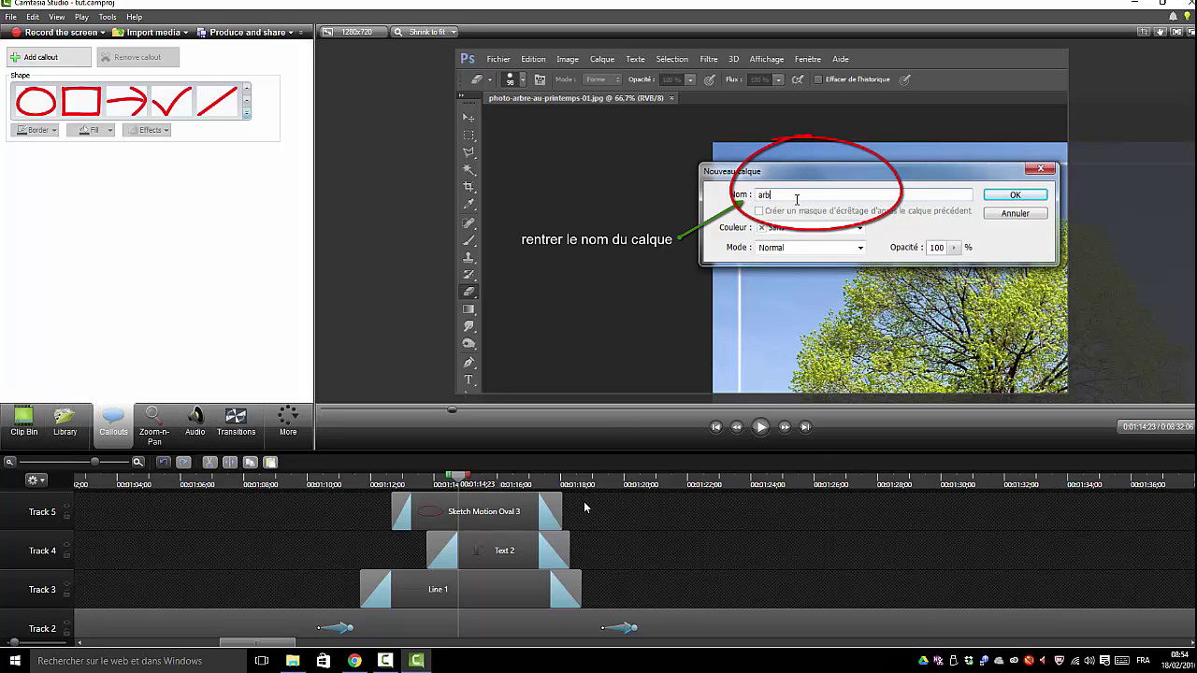
drag(460, 476, 310, 520)
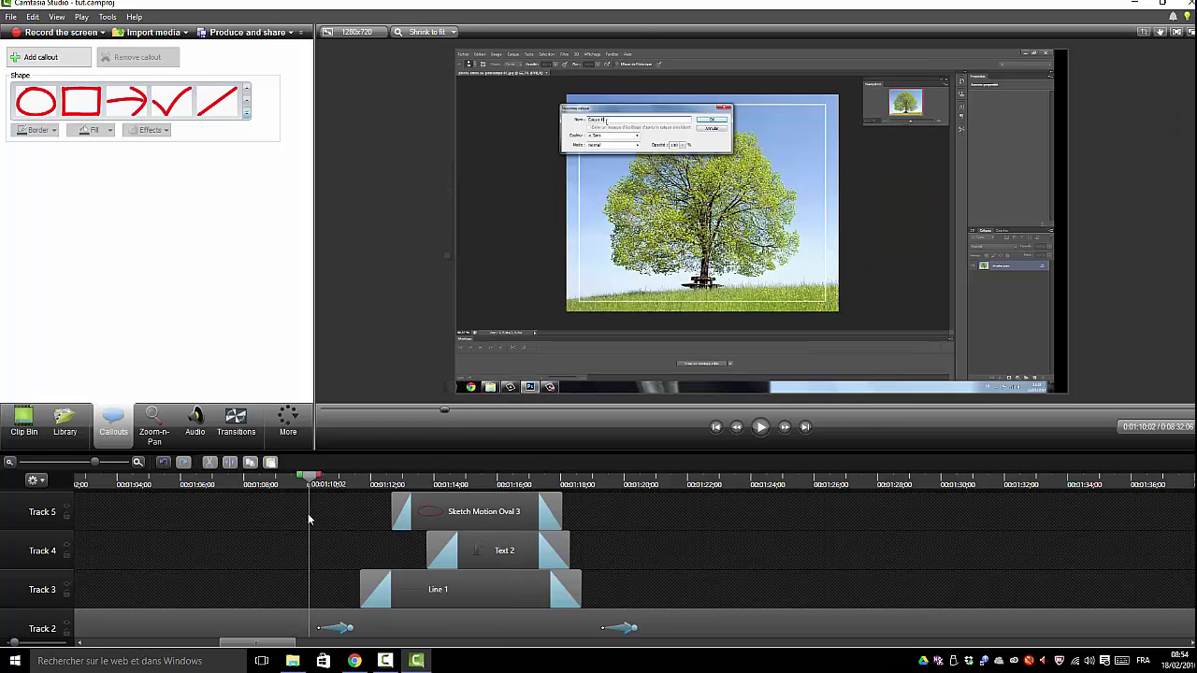
click(363, 523)
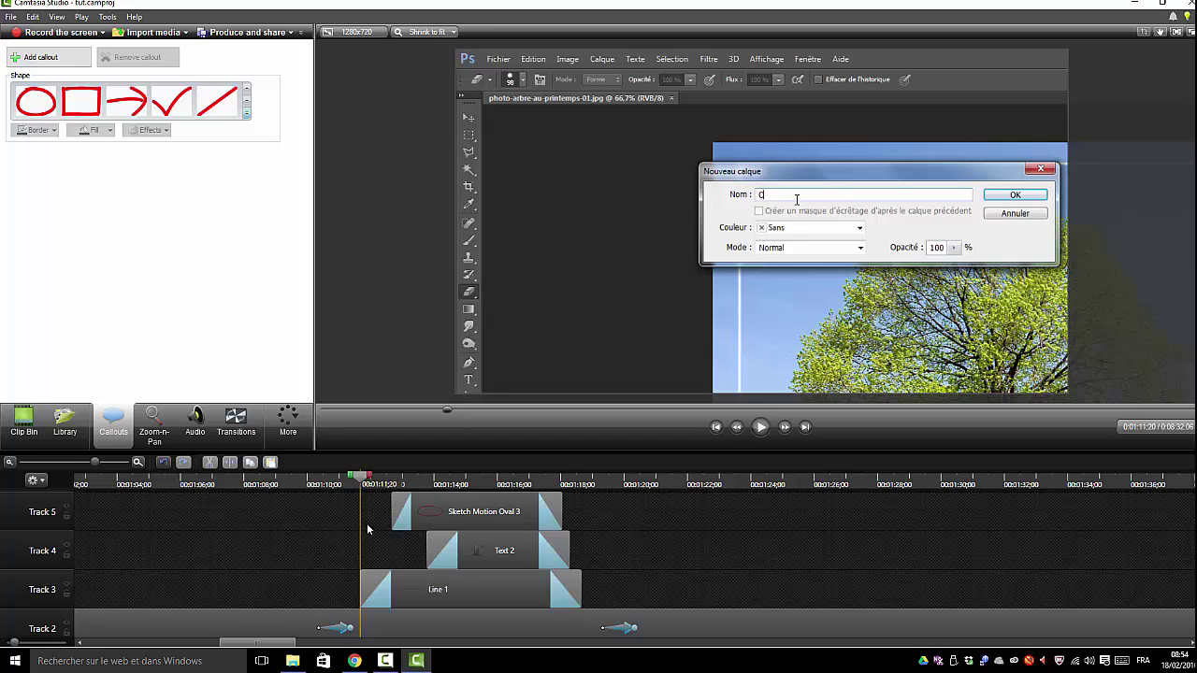
drag(368, 530, 484, 565)
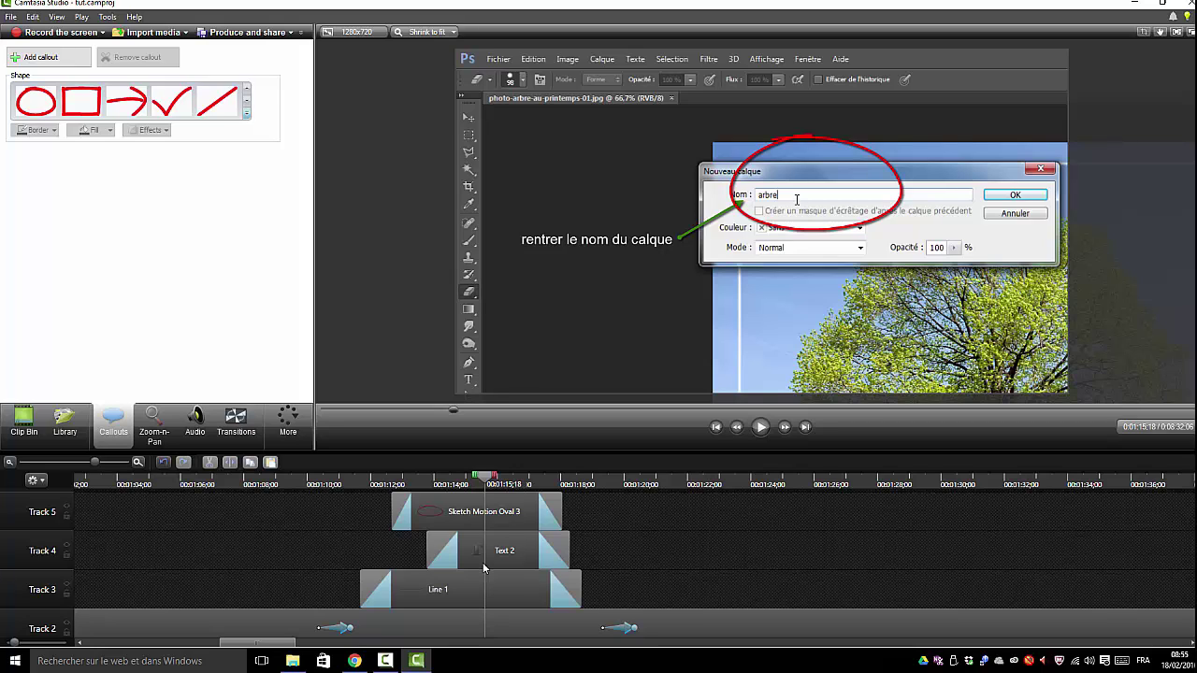
drag(483, 564, 497, 591)
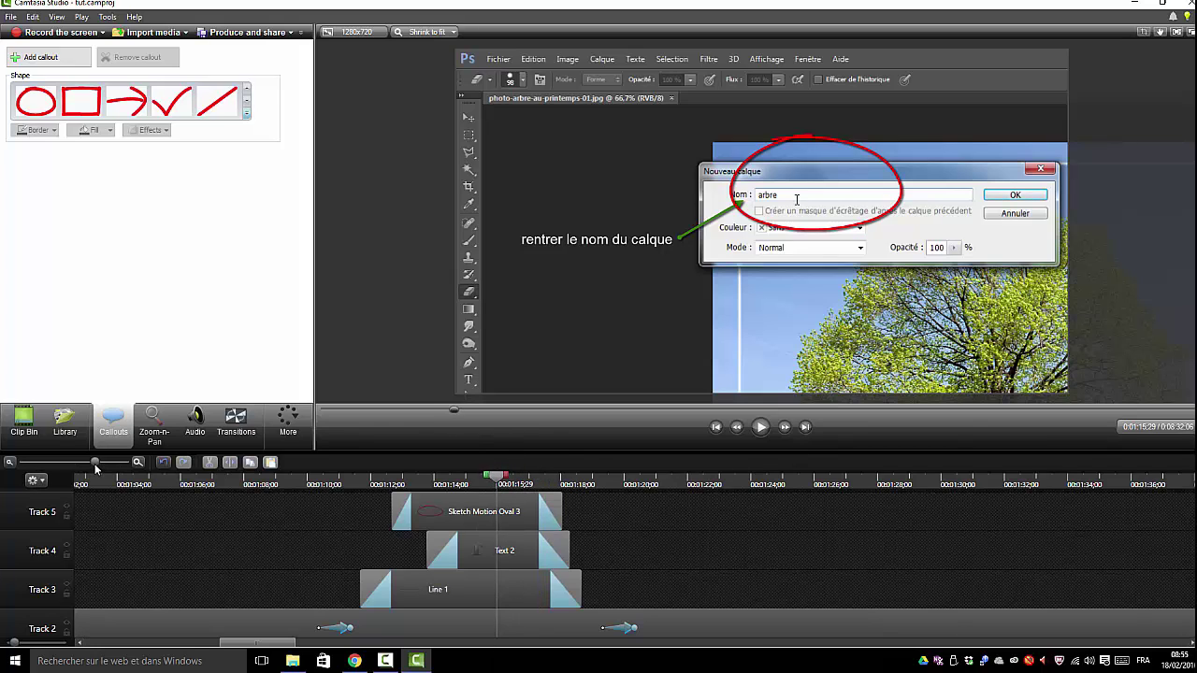
Scrub through the recording beyond the callouts, between about 0:02:13 and 0:03:46, to review the remaining footage.
drag(96, 463, 61, 464)
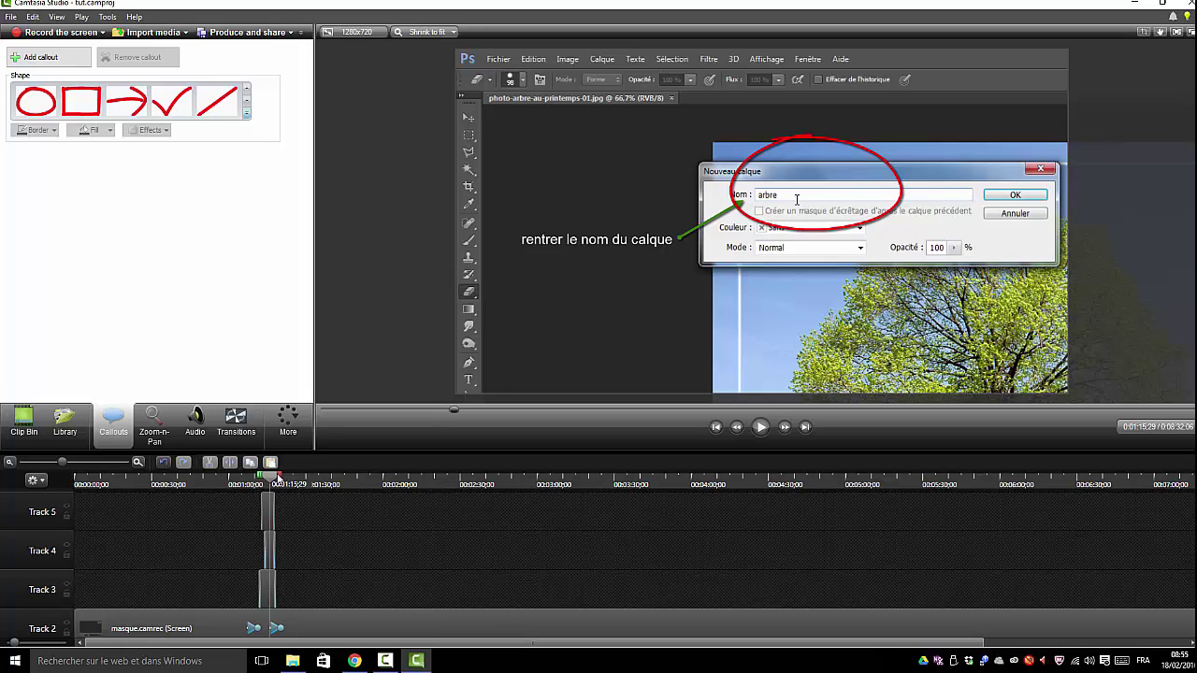
drag(272, 478, 557, 508)
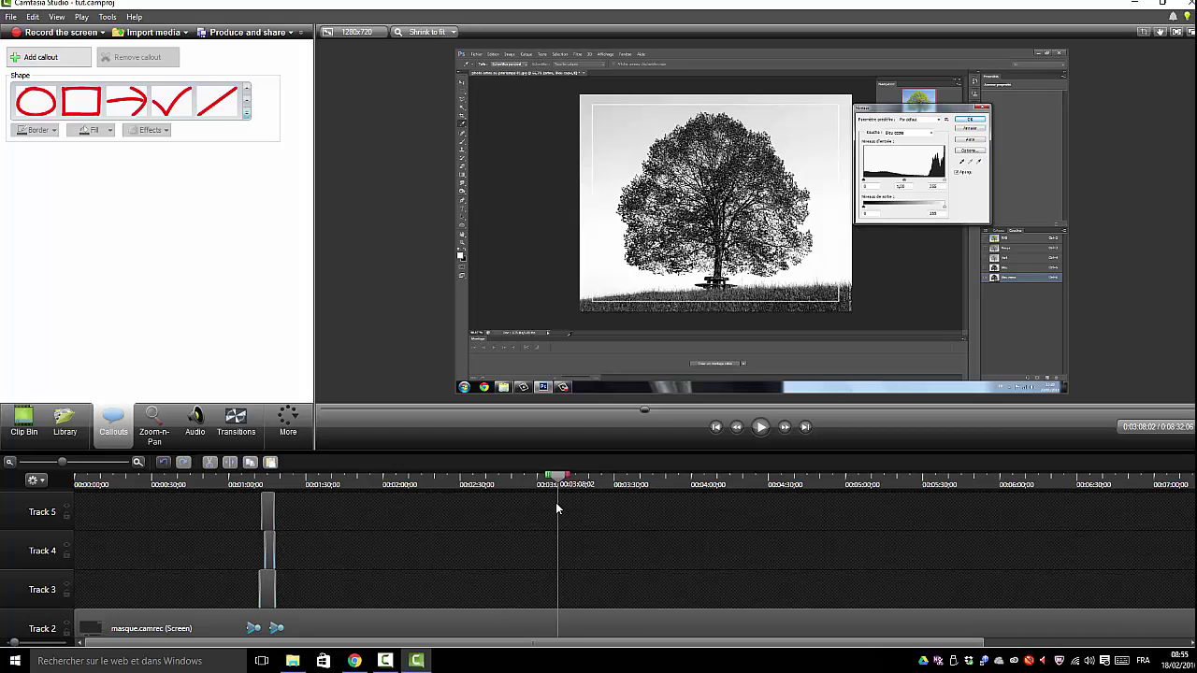
click(219, 494)
drag(219, 496, 417, 503)
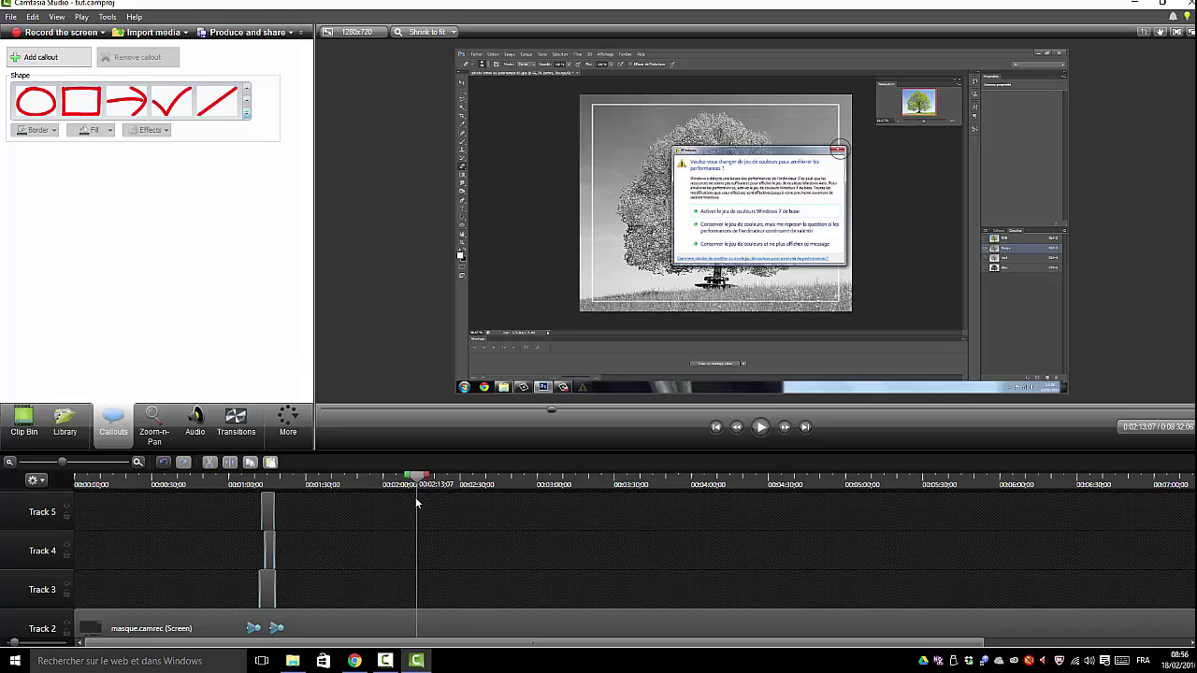
drag(417, 504, 656, 531)
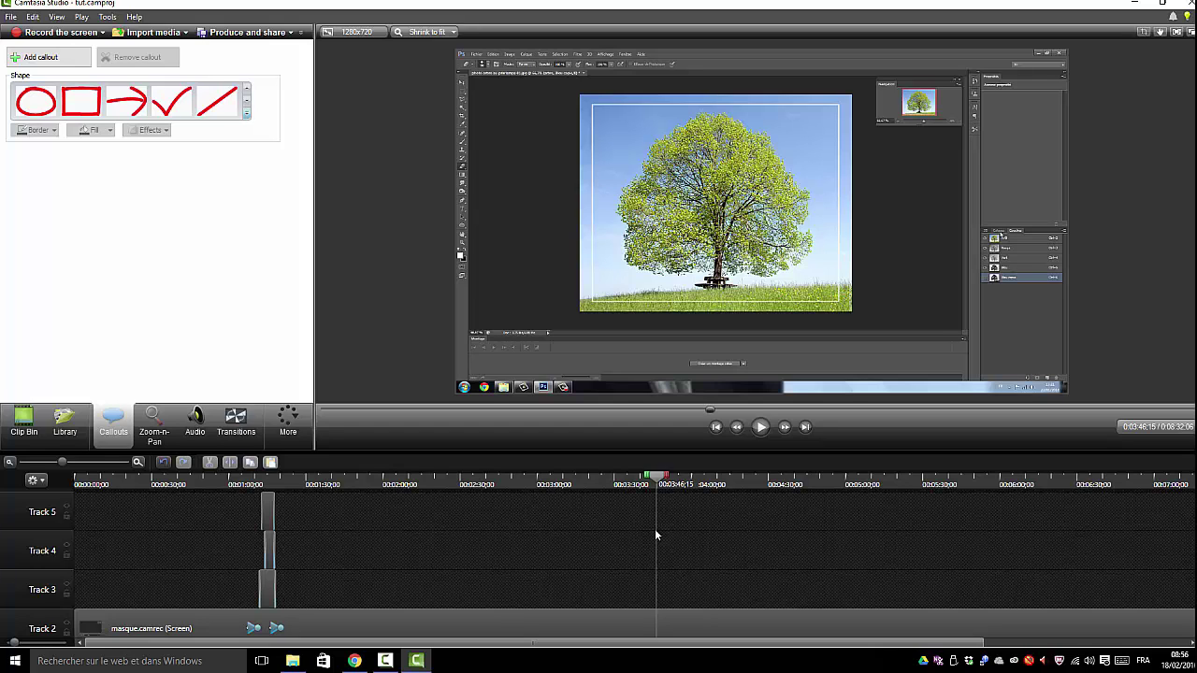
drag(655, 534, 501, 525)
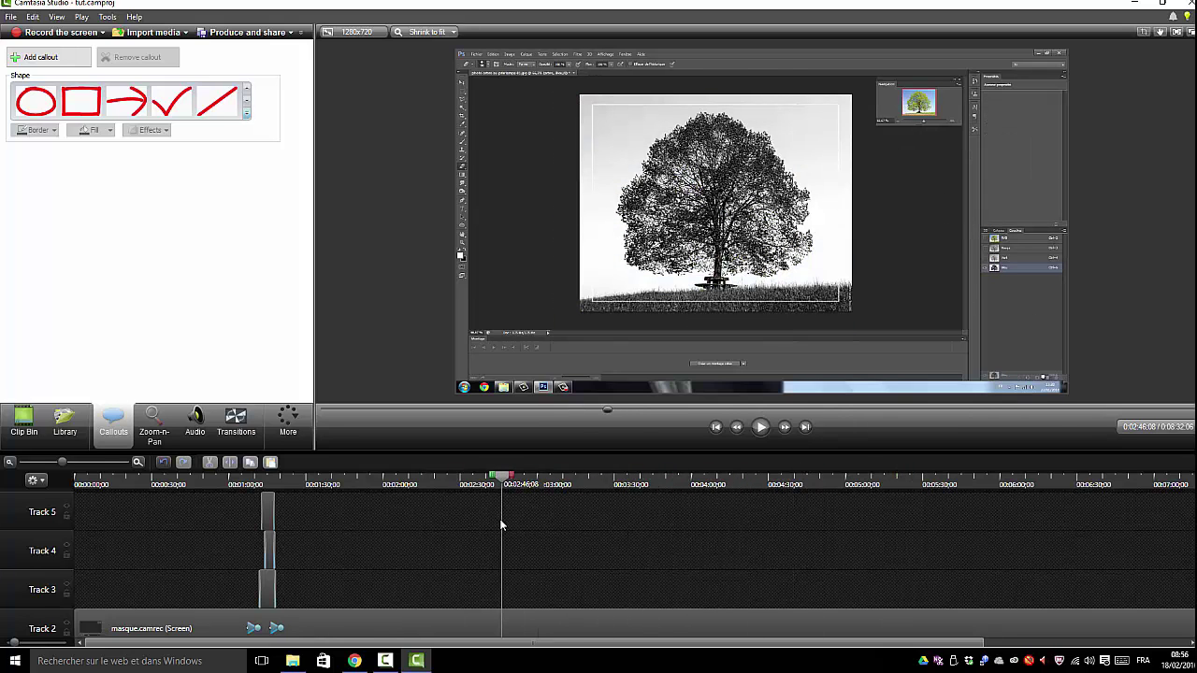